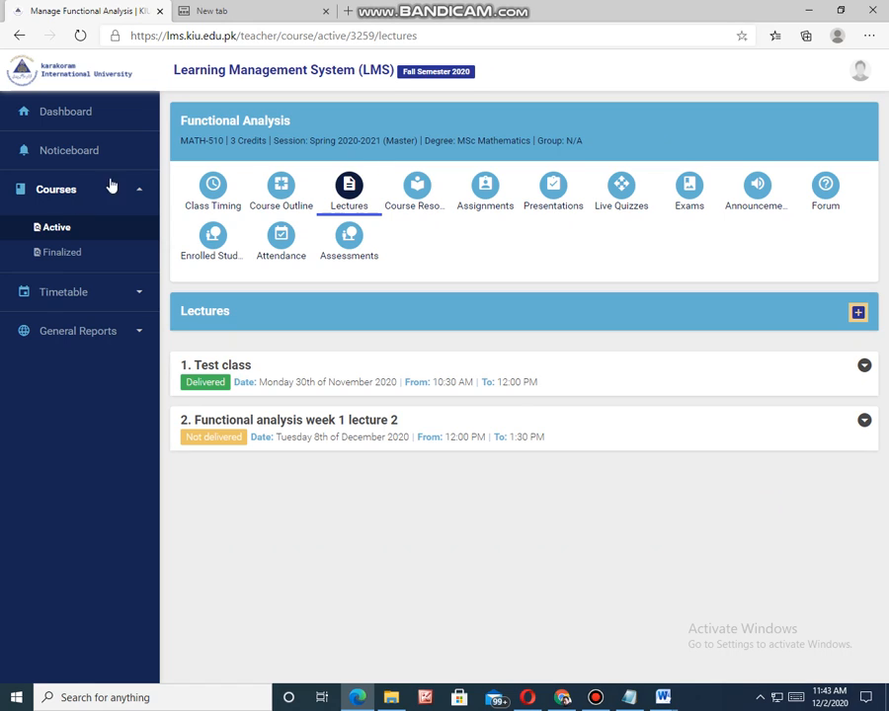
# Step: Open the Assignments section of the active MSc Mathematics course Functional Analysis
pyautogui.click(55, 193)
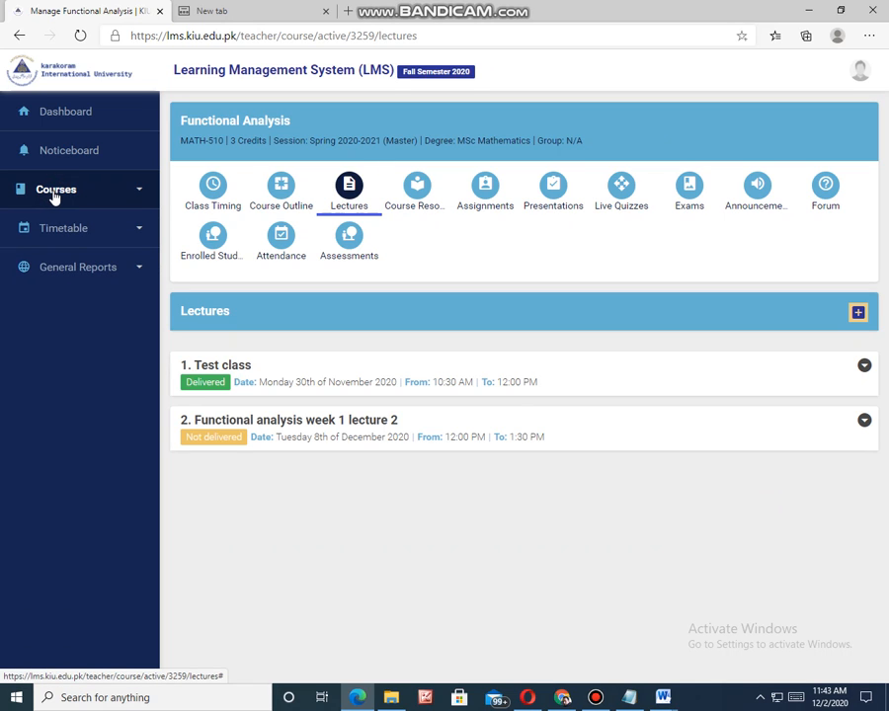
pyautogui.click(55, 194)
pyautogui.click(47, 233)
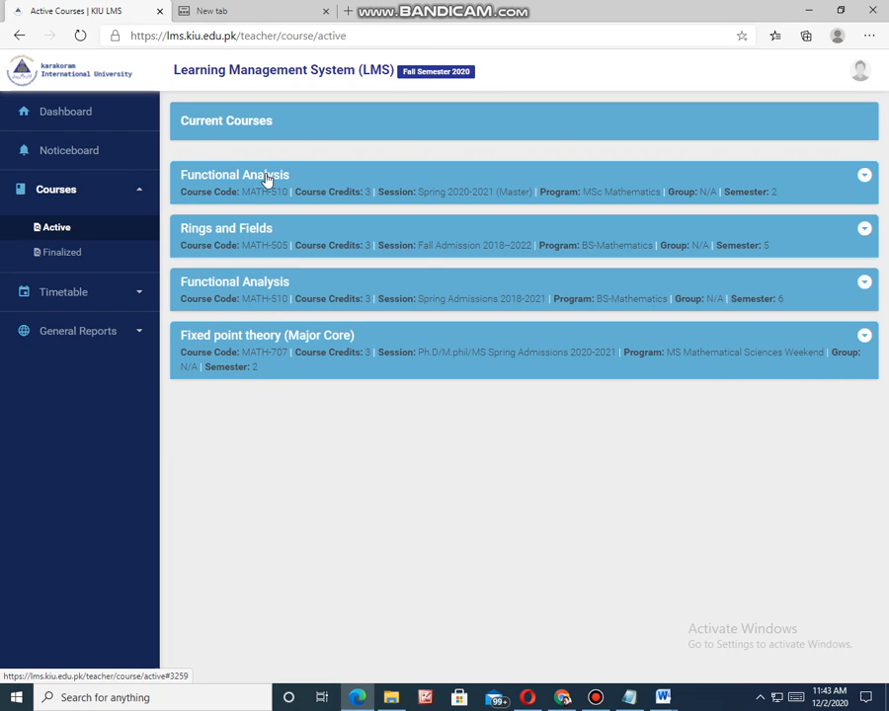
pyautogui.click(265, 178)
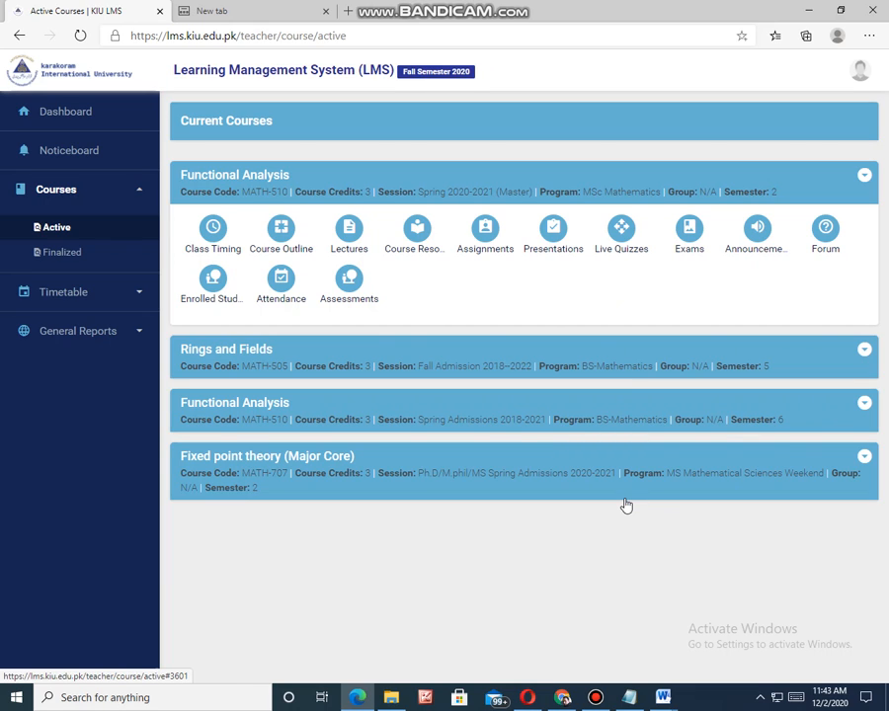
pyautogui.click(485, 233)
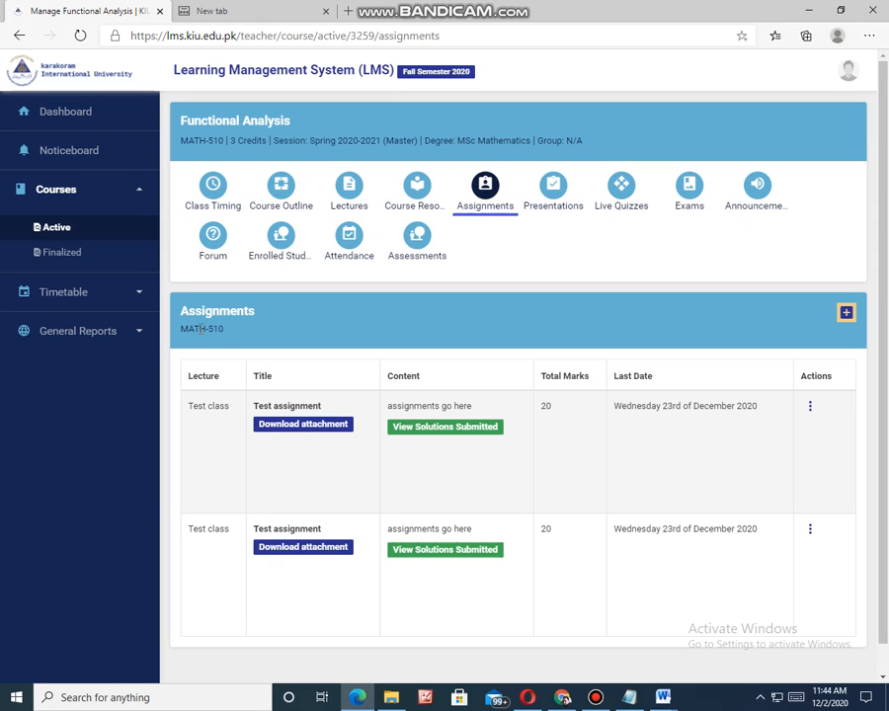
# Step: Start a new assignment with no relevant lecture chosen and title it "Test assignment"
pyautogui.click(847, 313)
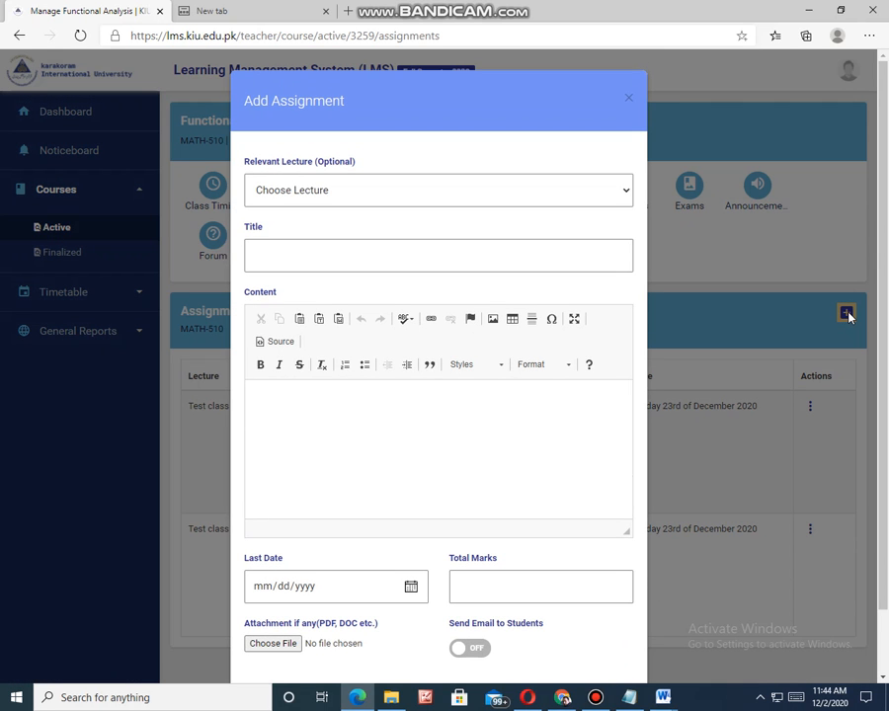
pyautogui.click(441, 96)
pyautogui.click(626, 194)
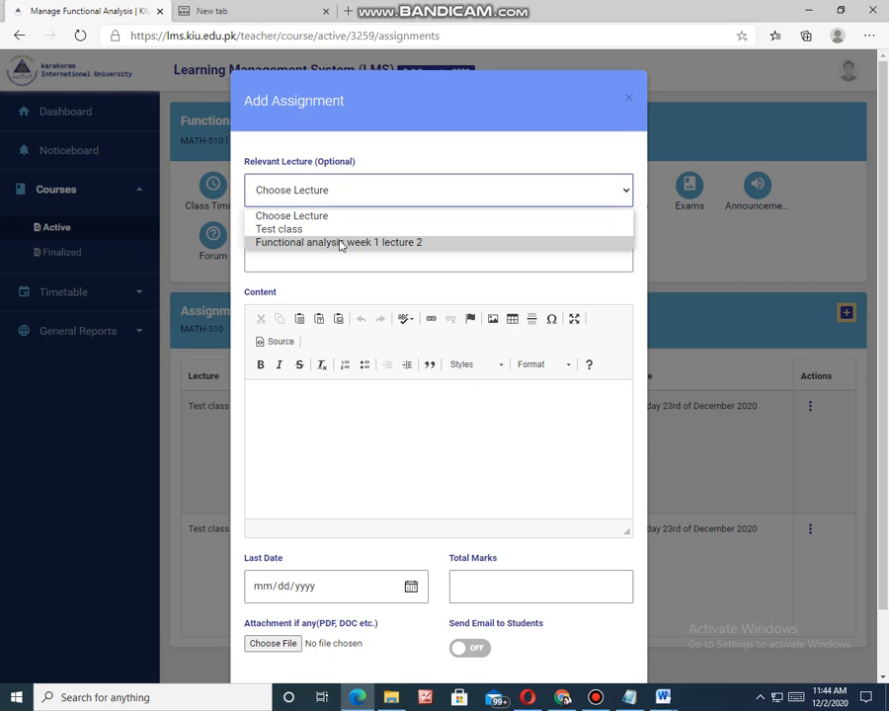
pyautogui.click(346, 191)
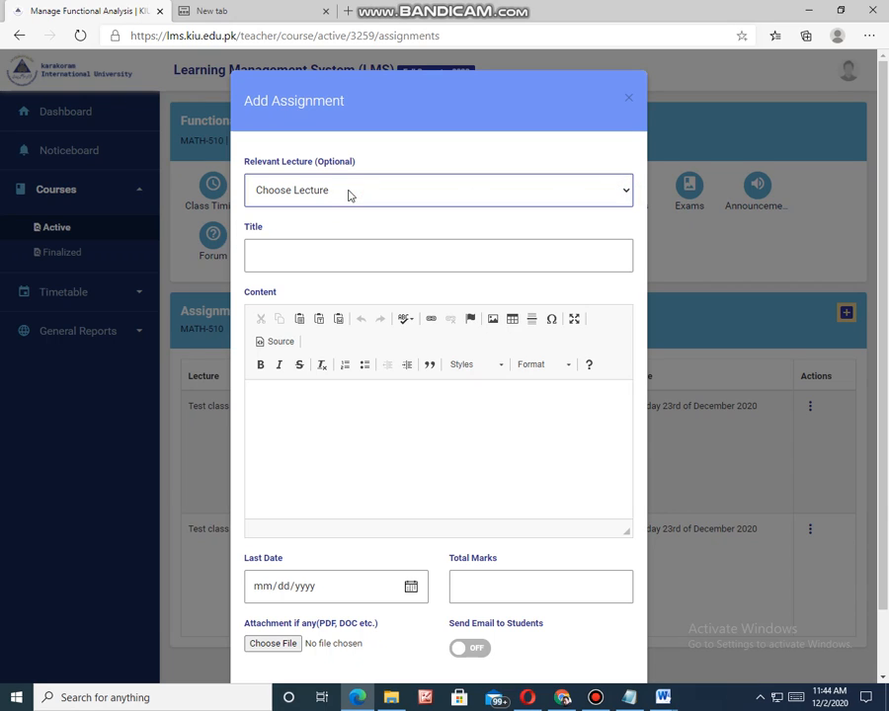
pyautogui.click(273, 254)
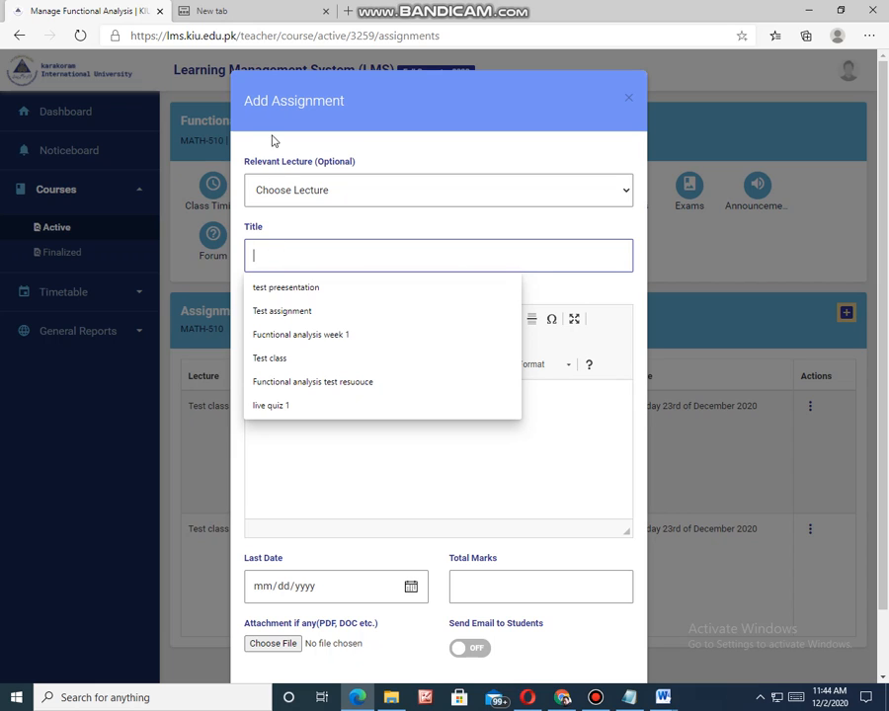
pyautogui.click(379, 193)
pyautogui.click(259, 187)
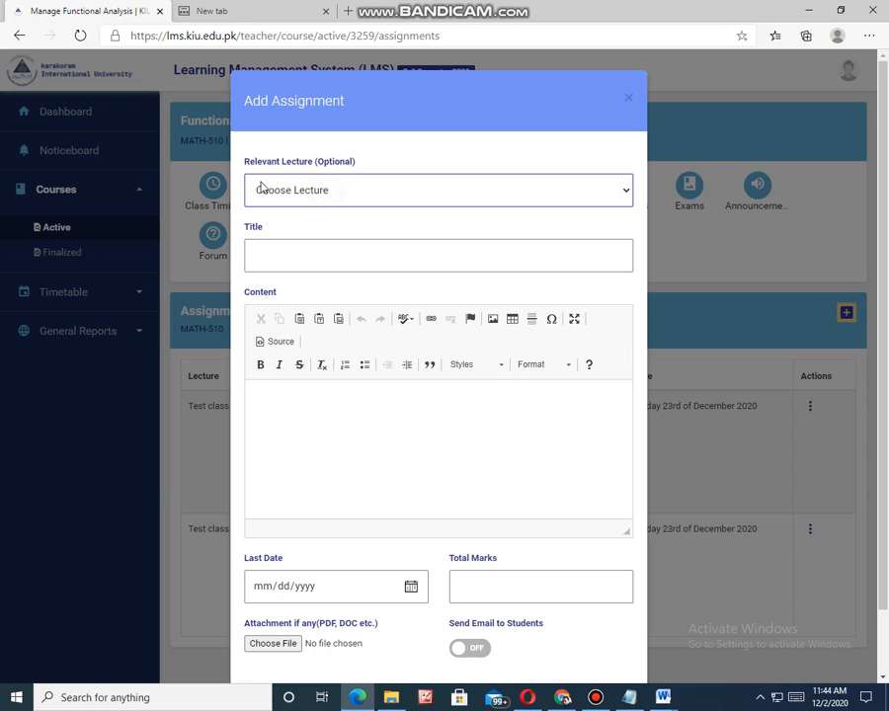
pyautogui.click(264, 253)
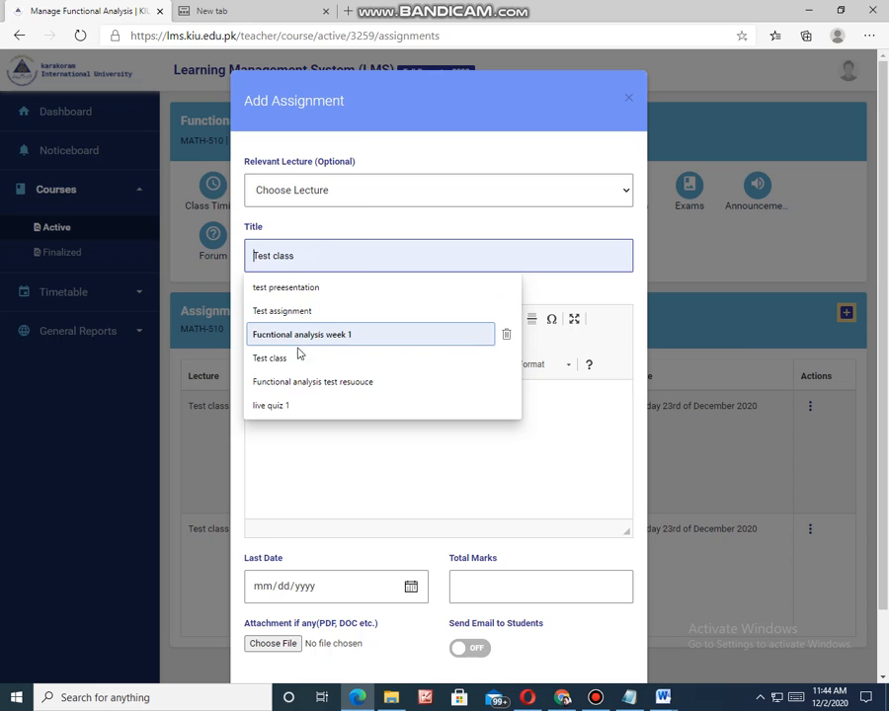
pyautogui.click(308, 312)
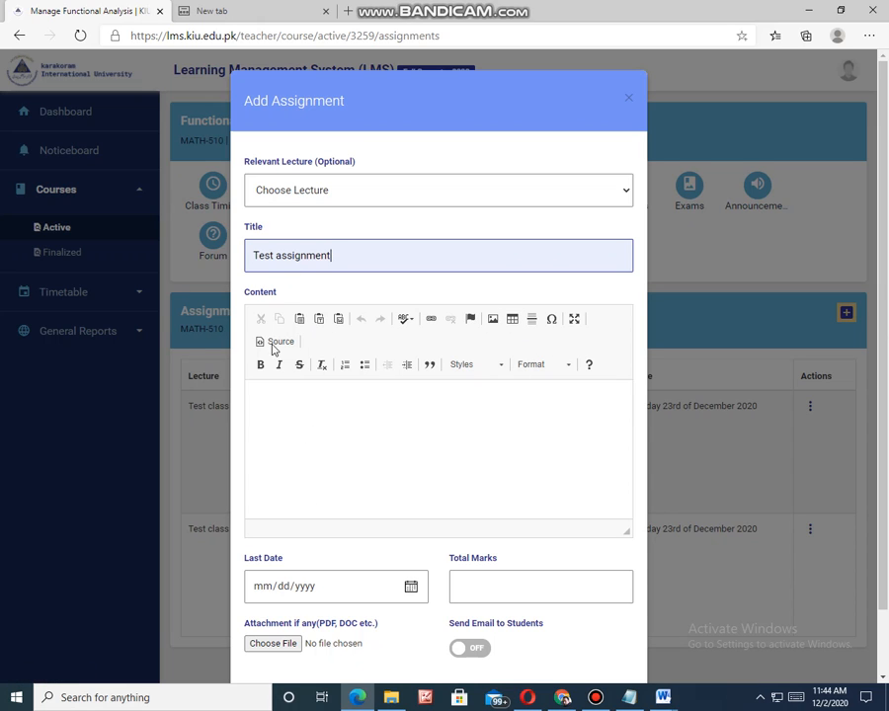
# Step: Enter three lines as the assignment content: "1dgagfasdf", "2asdfasdf" and "3asdfaadf"
pyautogui.click(278, 406)
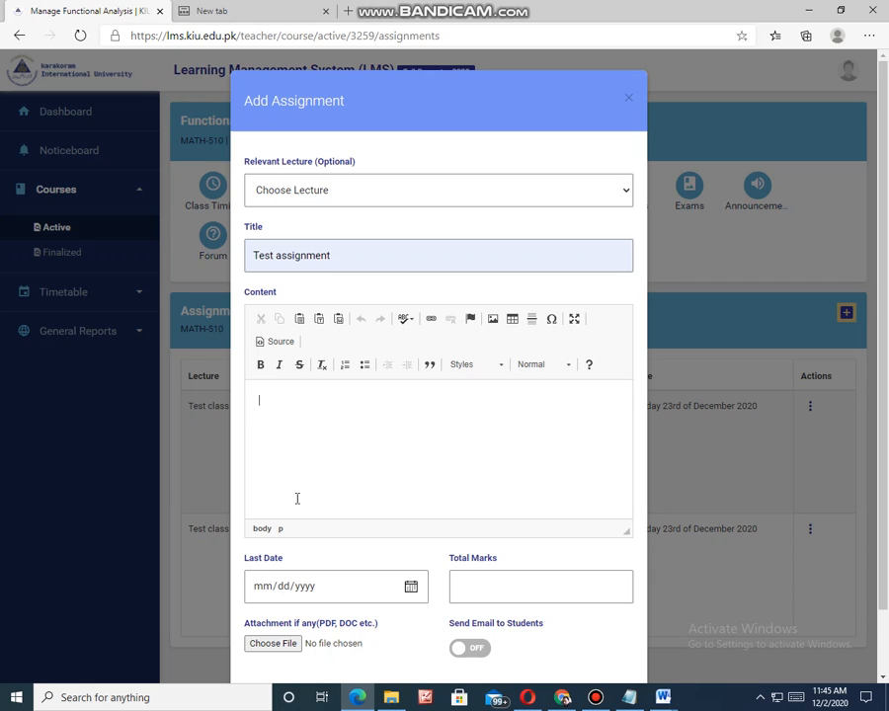
pyautogui.rightClick(260, 400)
pyautogui.click(350, 490)
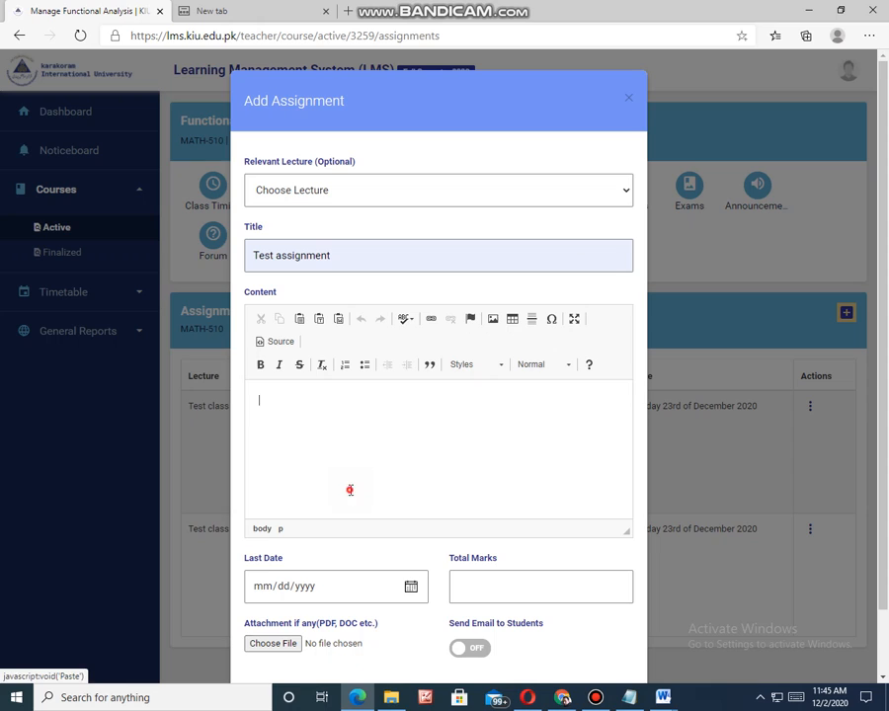
pyautogui.write('asdfasdf')
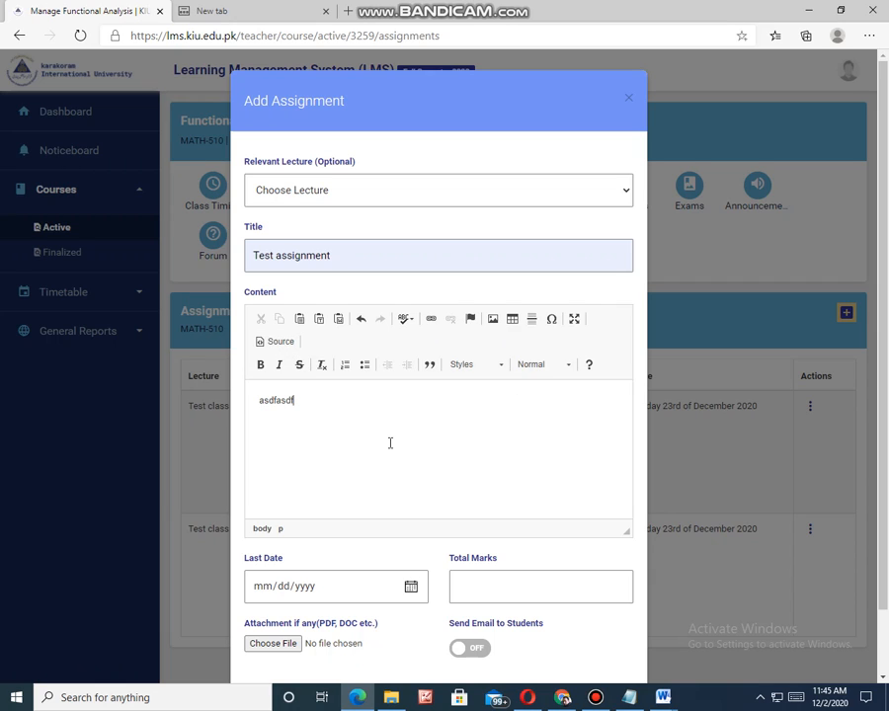
pyautogui.moveTo(297, 399); pyautogui.dragTo(245, 401)
pyautogui.write('1dgagfasdf')
pyautogui.write('2asdfasdf')
pyautogui.press('Return')
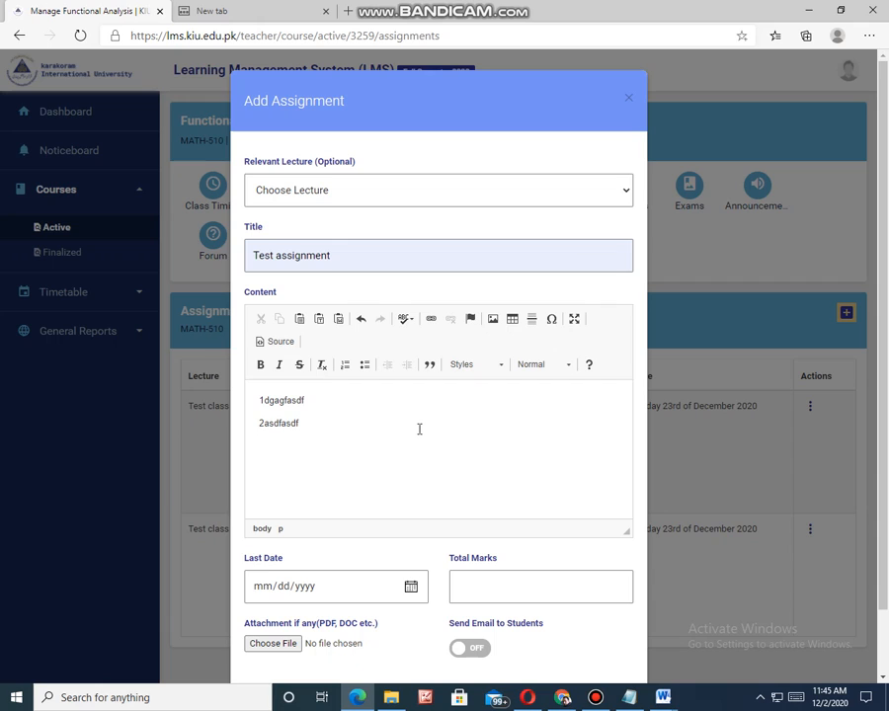
pyautogui.write('3asdfaadf')
# Step: Set the assignment's last date to 12/22/2020
pyautogui.scroll(-1, 441, 421)
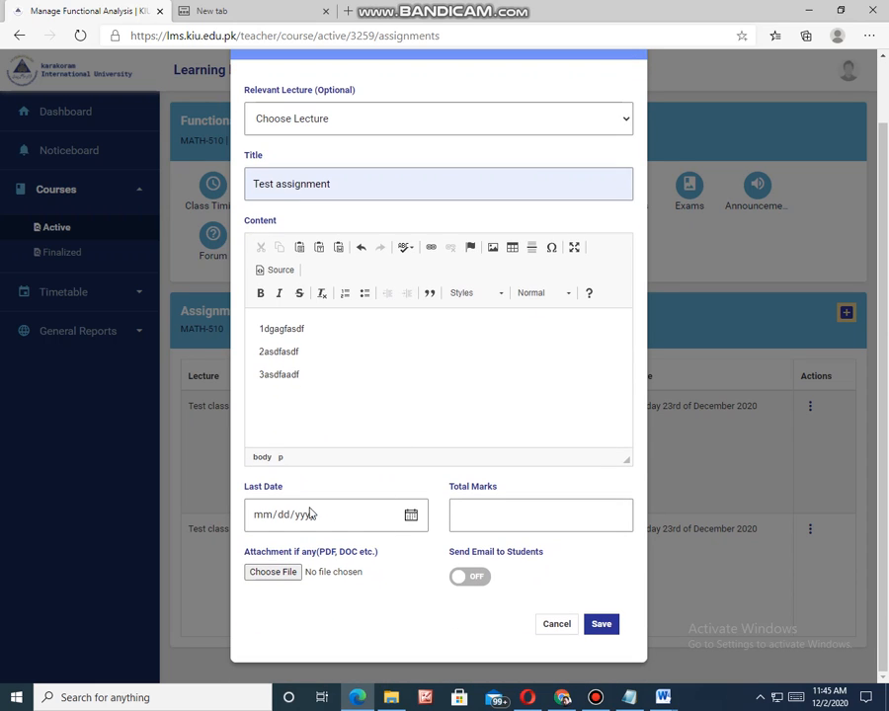
pyautogui.click(408, 515)
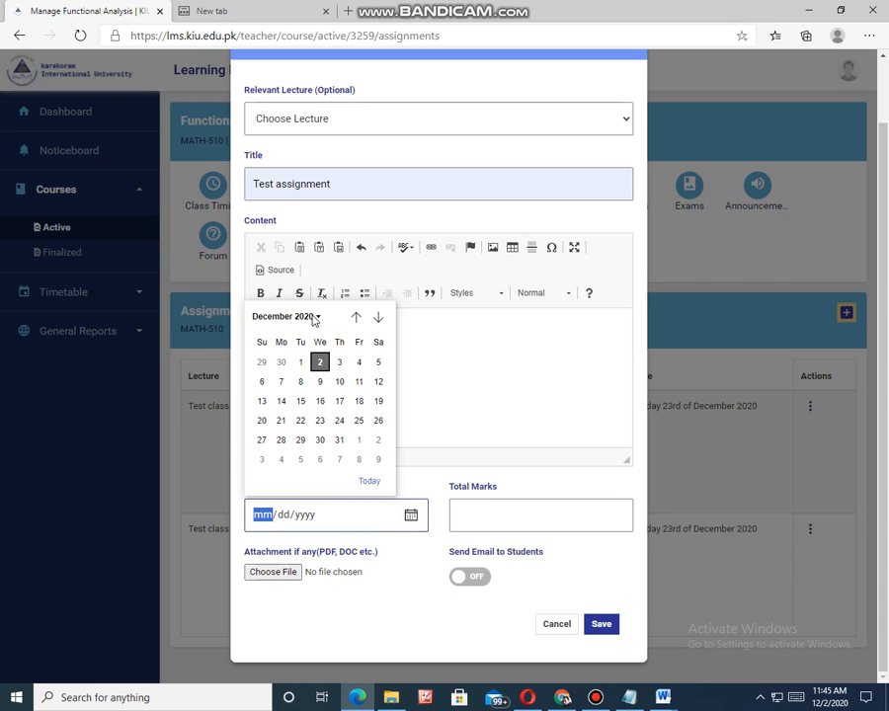
pyautogui.click(378, 318)
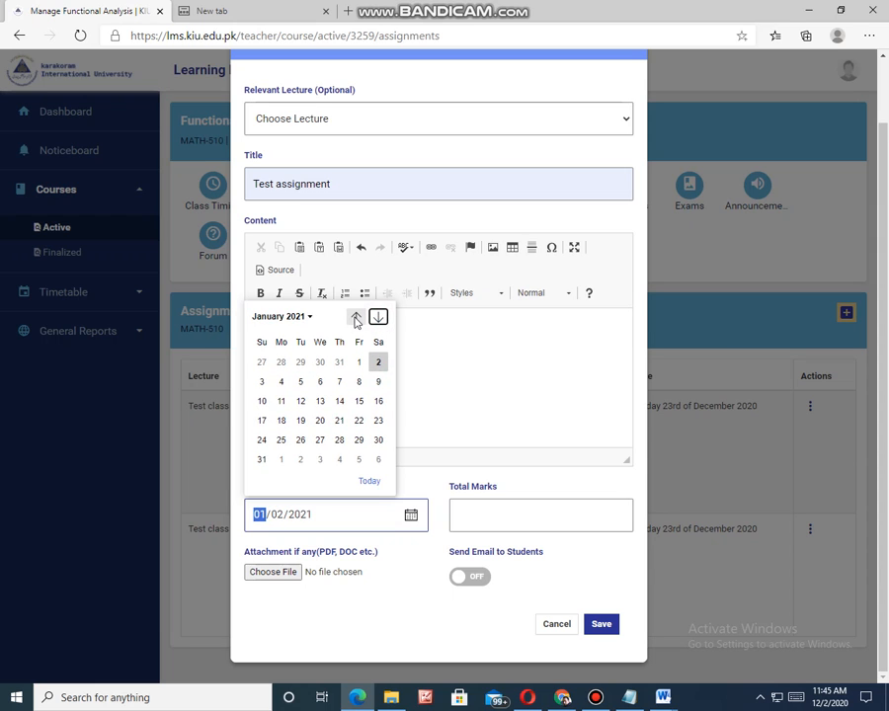
pyautogui.click(355, 316)
pyautogui.click(378, 317)
pyautogui.click(378, 317)
pyautogui.click(355, 317)
pyautogui.click(355, 317)
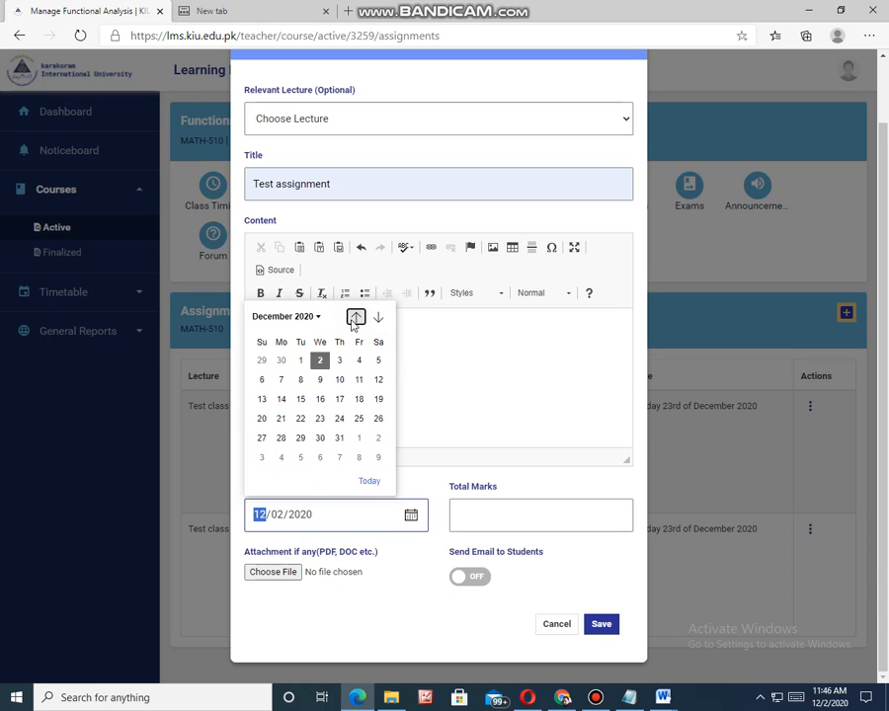
pyautogui.click(300, 420)
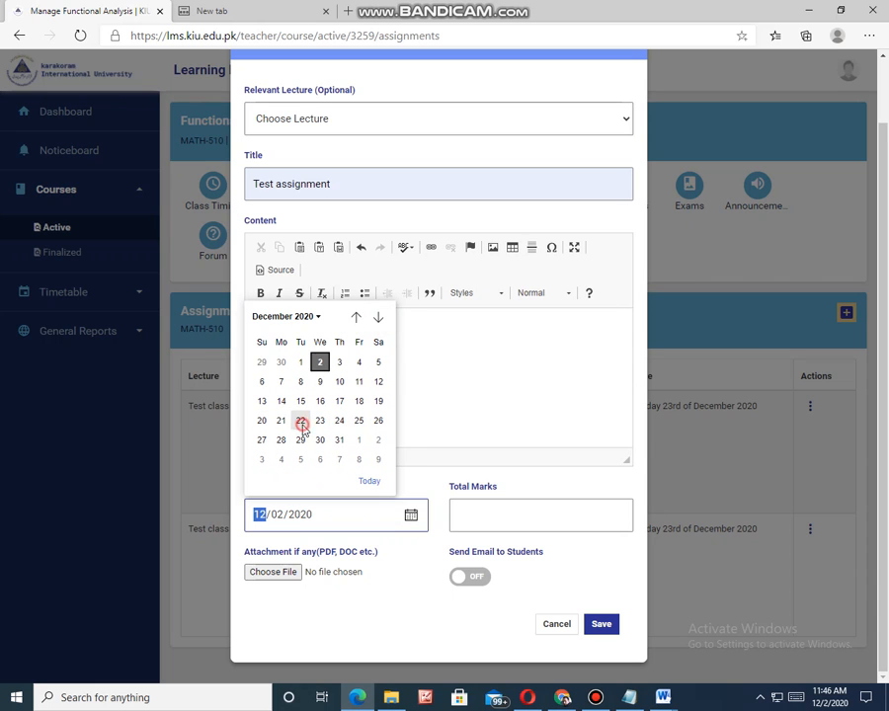
# Step: Set the assignment's total marks to 20
pyautogui.click(461, 511)
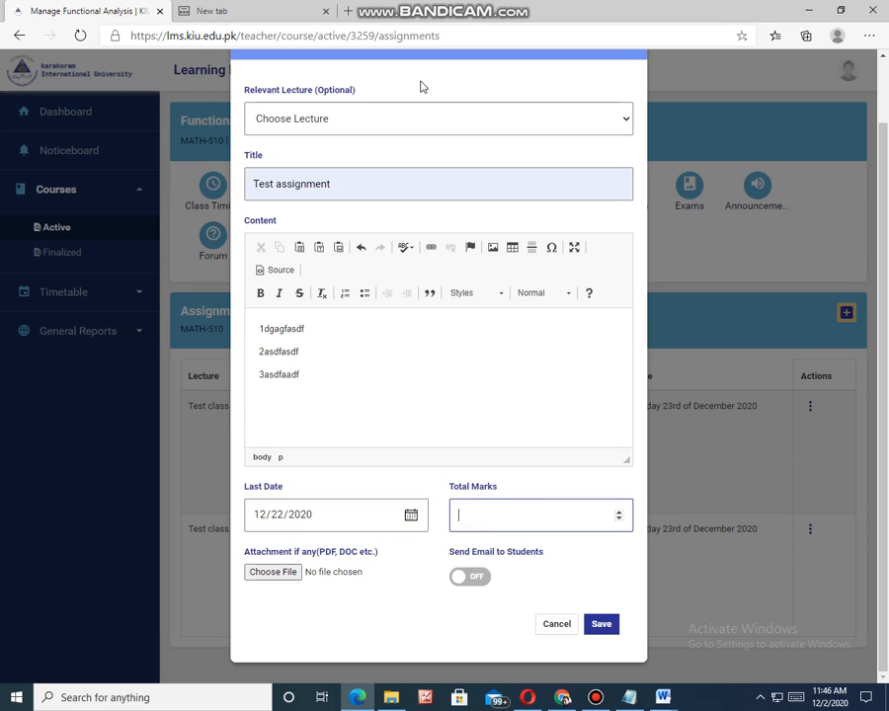
pyautogui.moveTo(583, 7)
pyautogui.write('20')
pyautogui.click(286, 577)
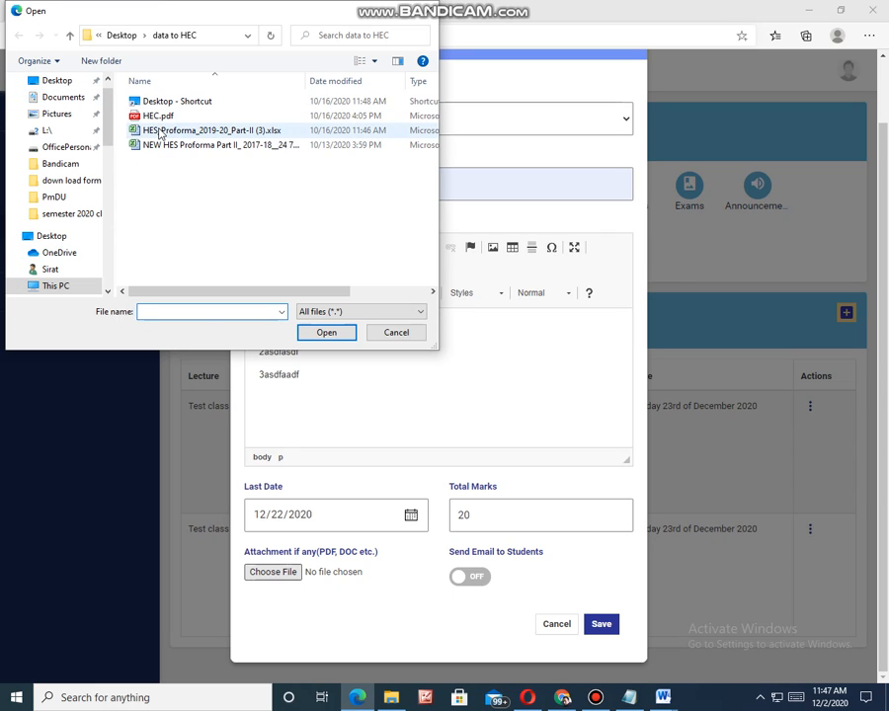
pyautogui.click(129, 116)
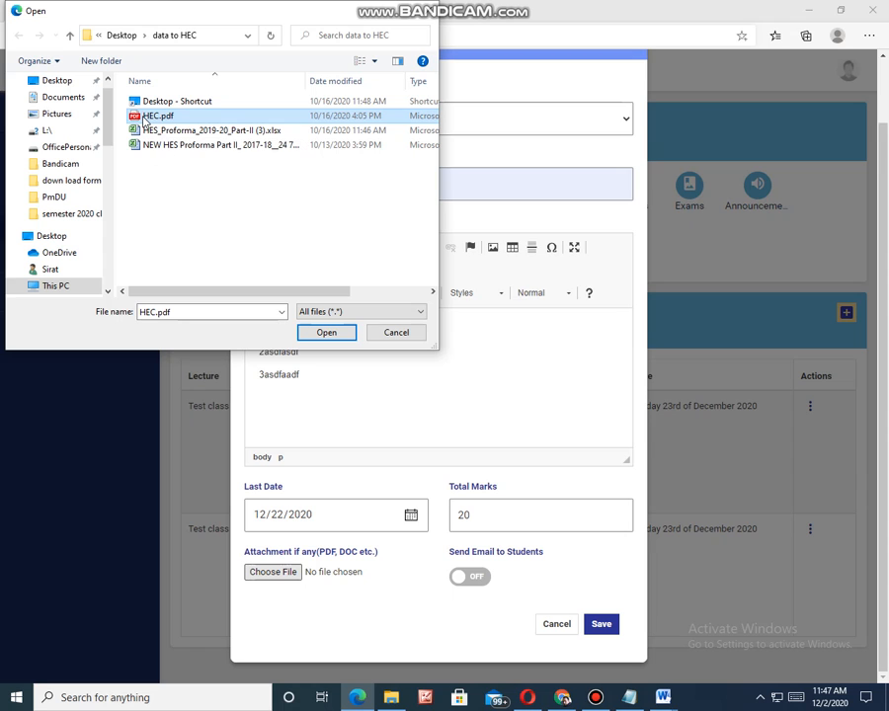
pyautogui.click(385, 332)
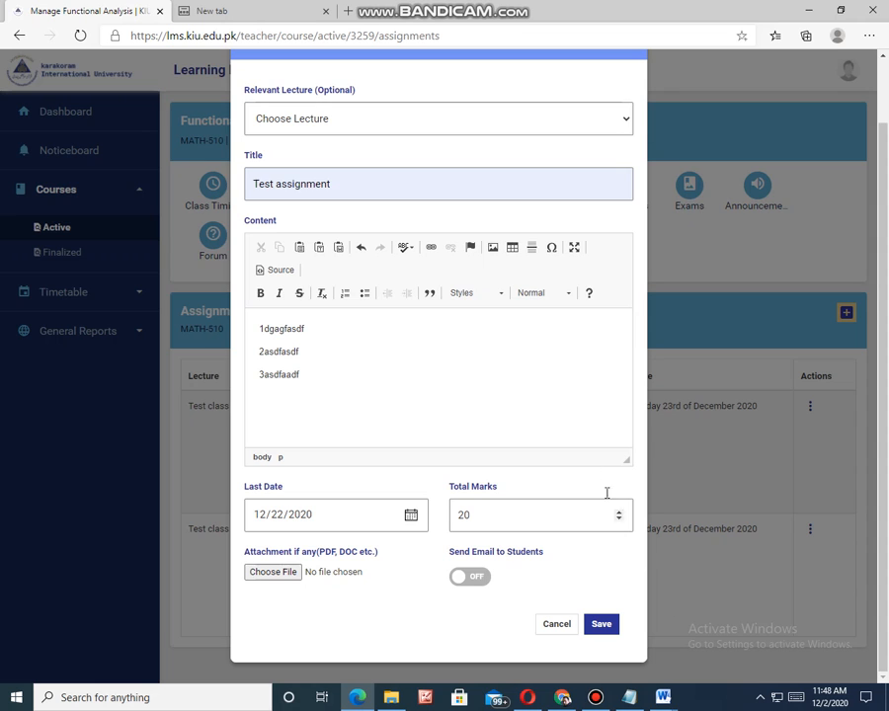
# Step: Try out the Send Email to Students option for the assignment, leaving it switched on
pyautogui.scroll(1, 522, 447)
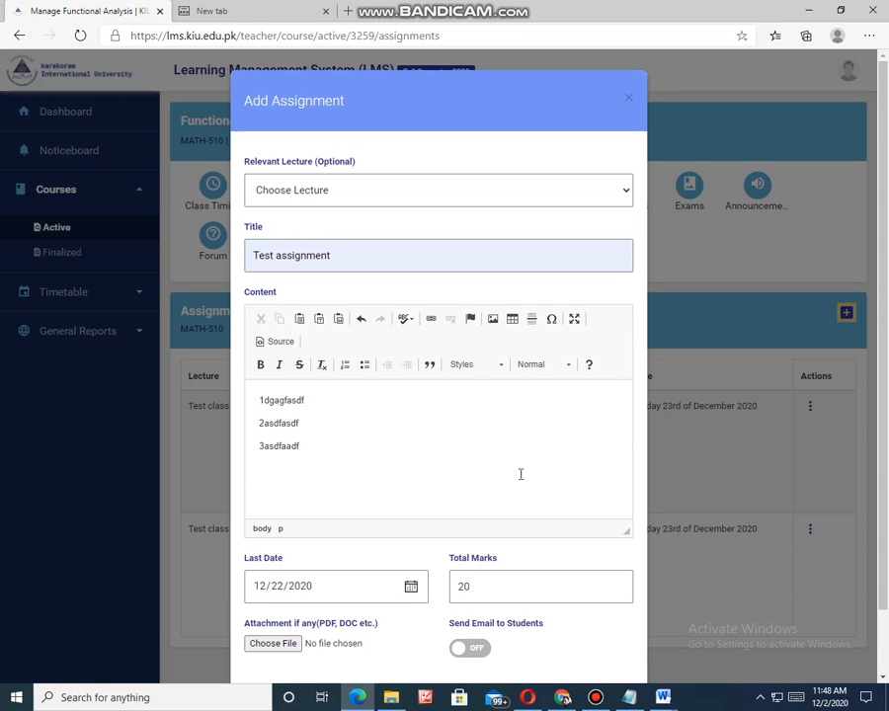
pyautogui.scroll(-1, 520, 474)
pyautogui.click(477, 585)
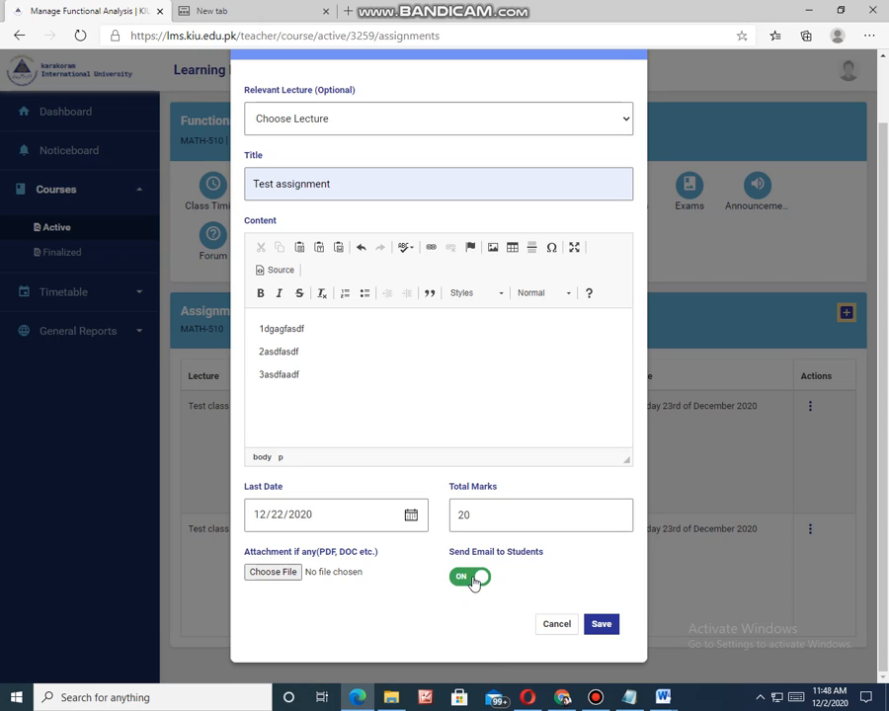
pyautogui.click(478, 578)
pyautogui.click(475, 578)
pyautogui.click(459, 583)
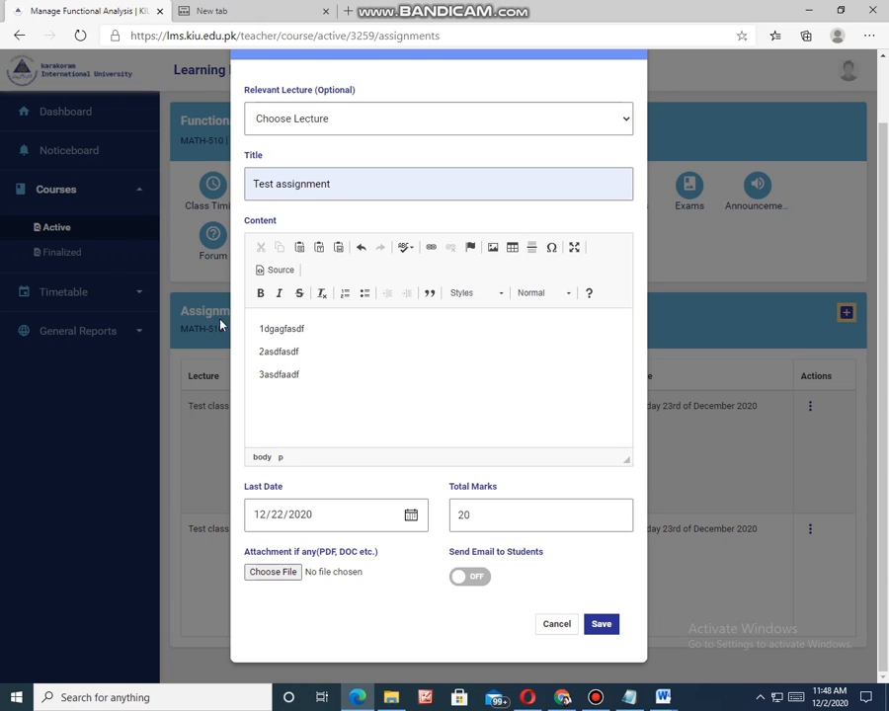
pyautogui.click(472, 581)
pyautogui.click(472, 582)
pyautogui.click(478, 581)
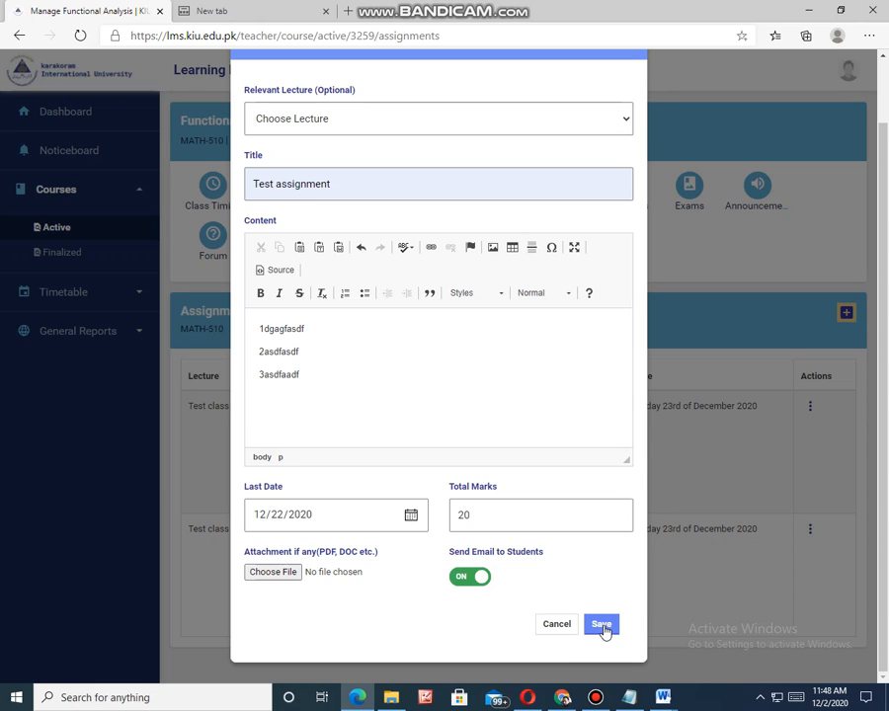
# Step: Switch off Send Email to Students and save the assignment
pyautogui.click(599, 625)
pyautogui.click(477, 580)
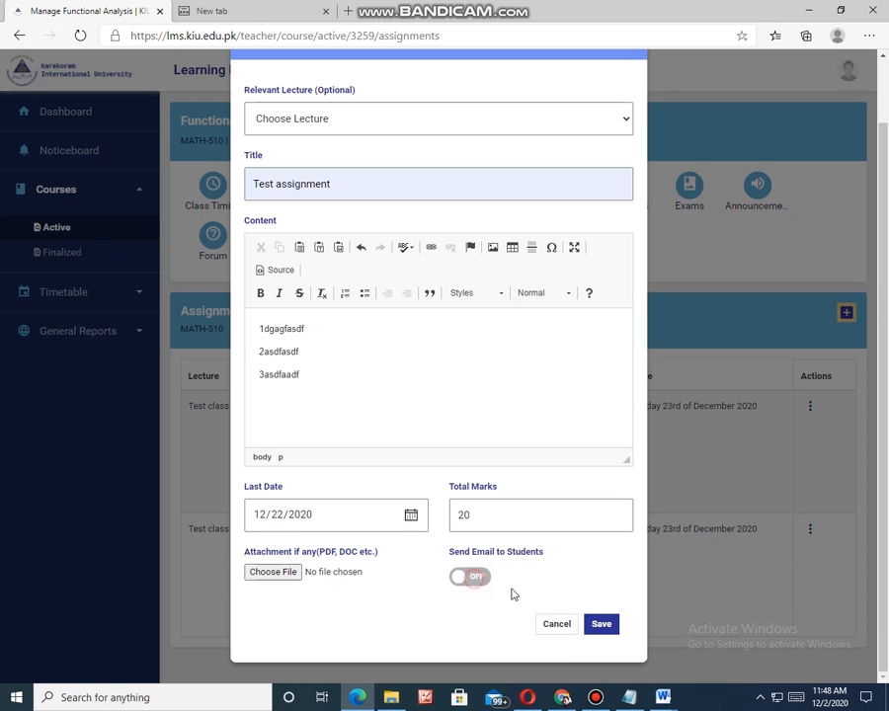
pyautogui.click(596, 626)
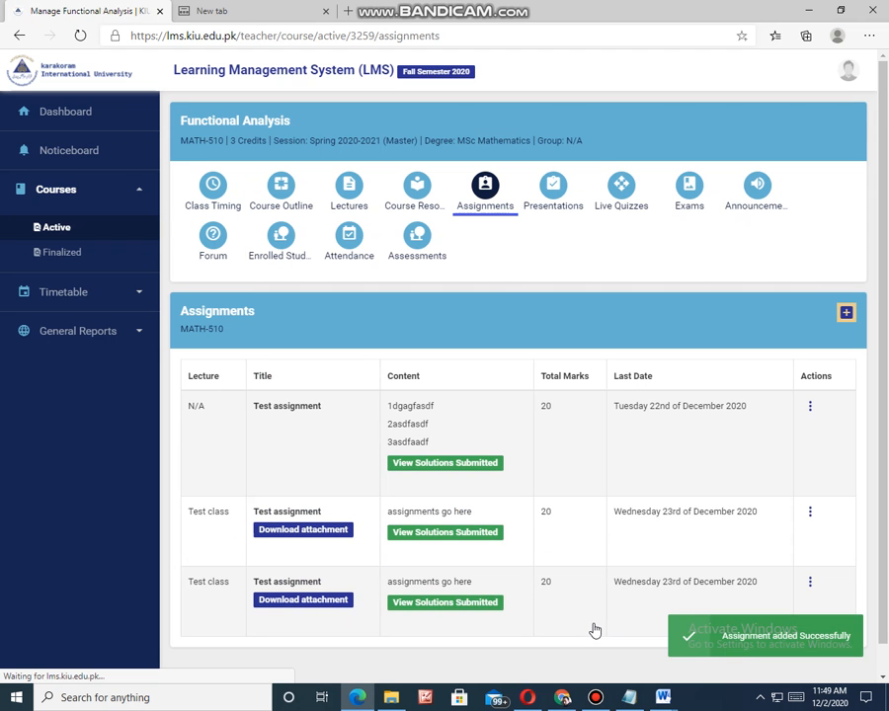
# Step: Examine the newly added assignment's entry in the assignments table and the actions available for it
pyautogui.scroll(-1, 409, 320)
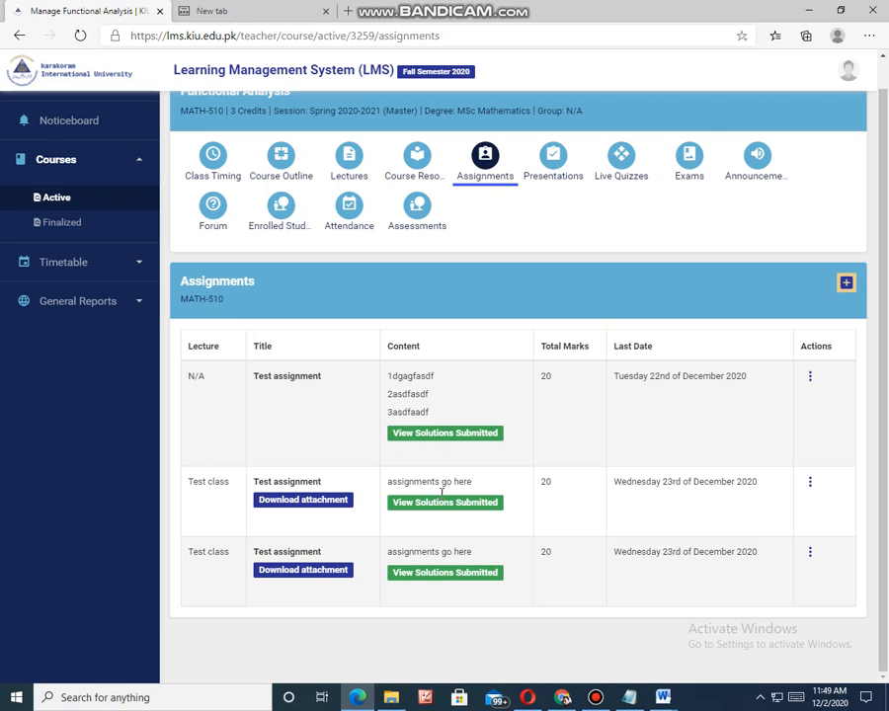
pyautogui.doubleClick(194, 376)
pyautogui.click(251, 371)
pyautogui.click(808, 381)
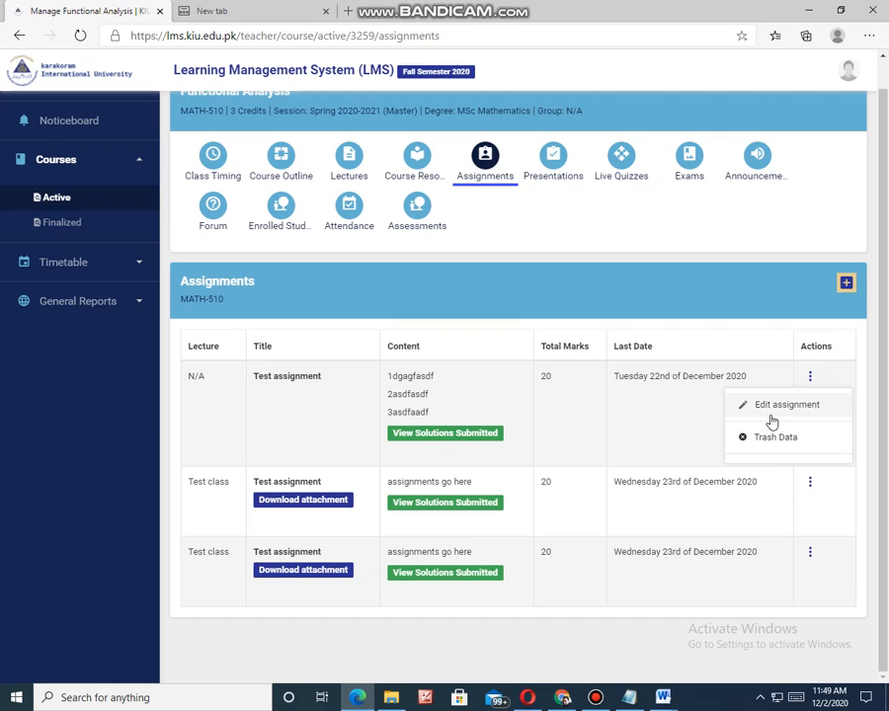
pyautogui.click(651, 435)
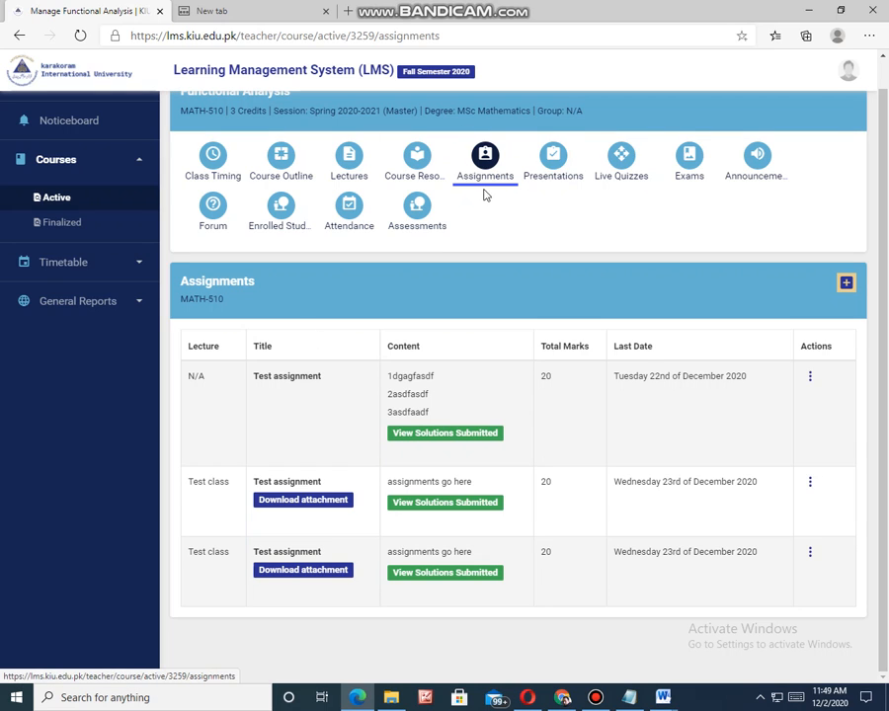
# Step: Review the fields of the Add Presentation form in the course's Presentations section, leaving it without saving
pyautogui.click(551, 161)
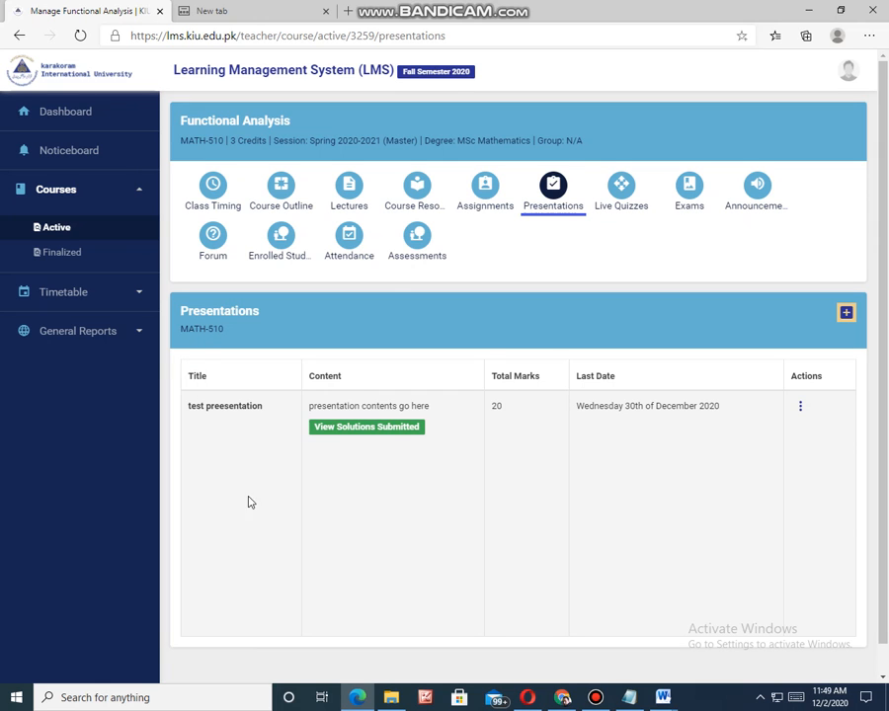
pyautogui.click(847, 313)
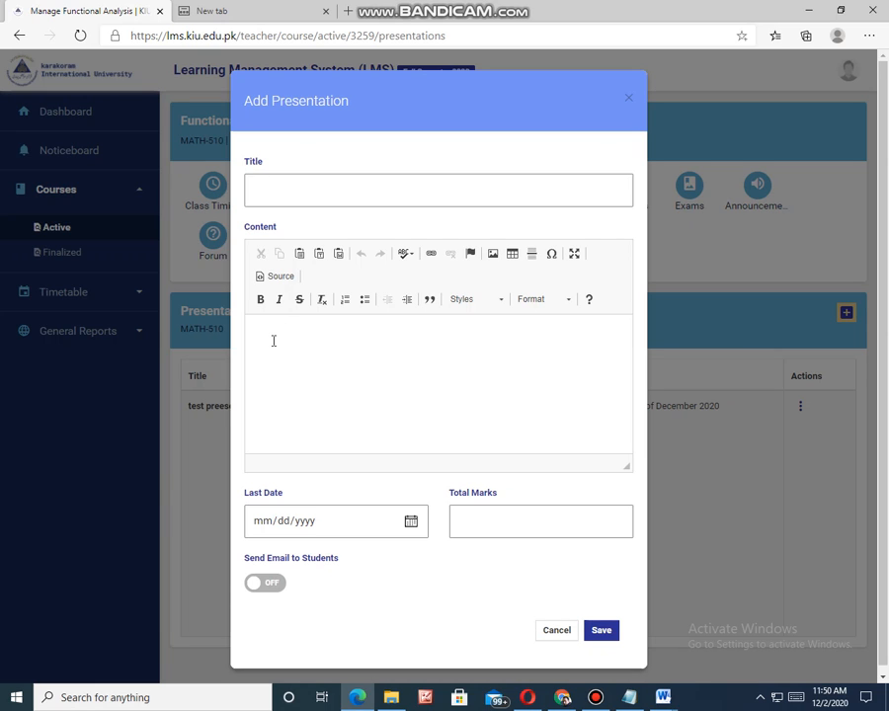
pyautogui.click(412, 522)
pyautogui.click(480, 515)
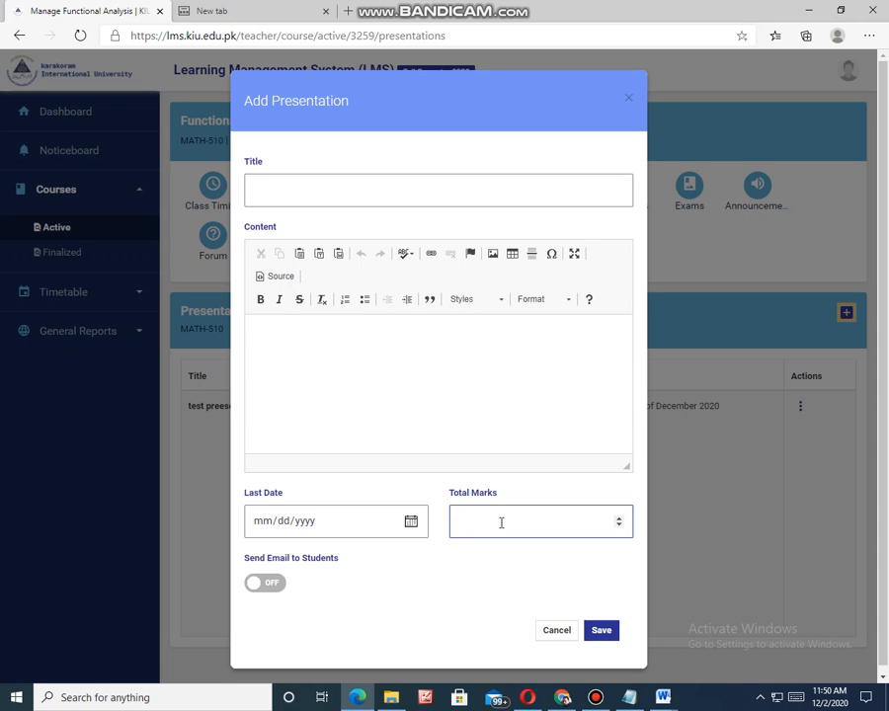
pyautogui.click(549, 635)
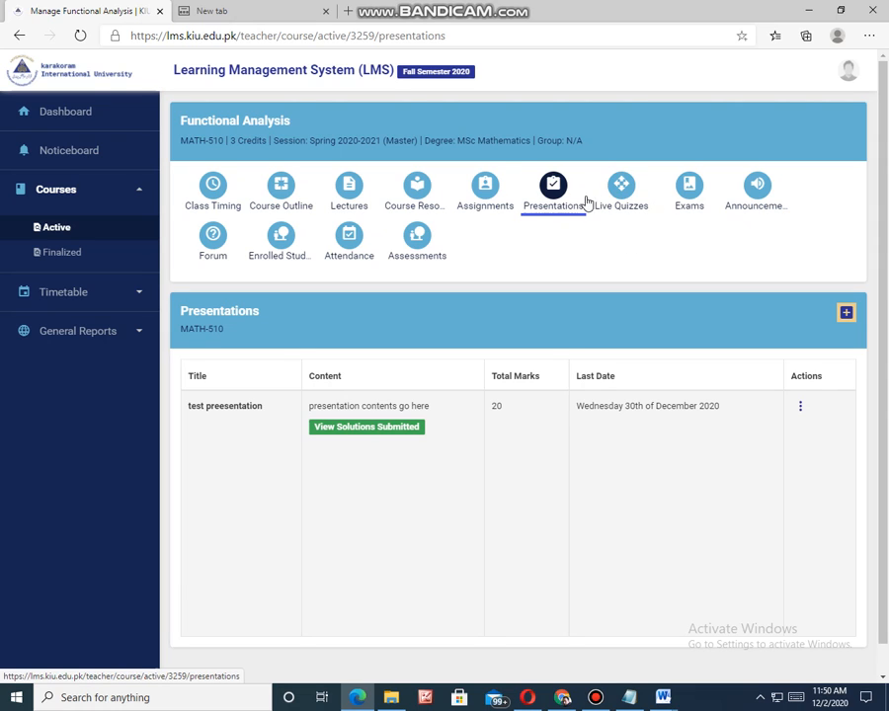
# Step: Start a new live quiz for the lecture "Functional analysis week 1 lecture 2" and title it "live quiz 2"
pyautogui.click(621, 189)
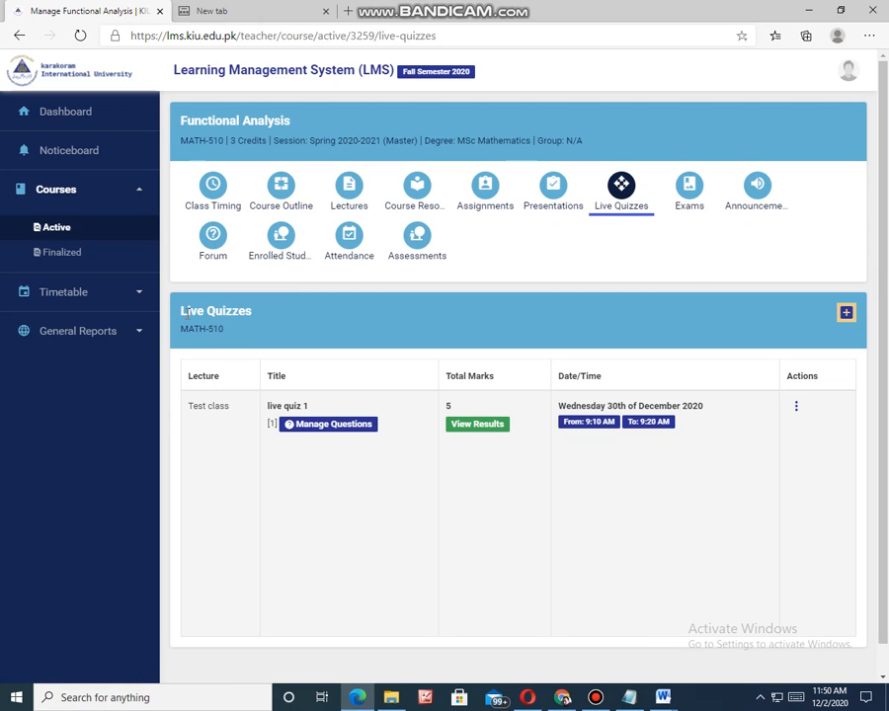
pyautogui.click(846, 314)
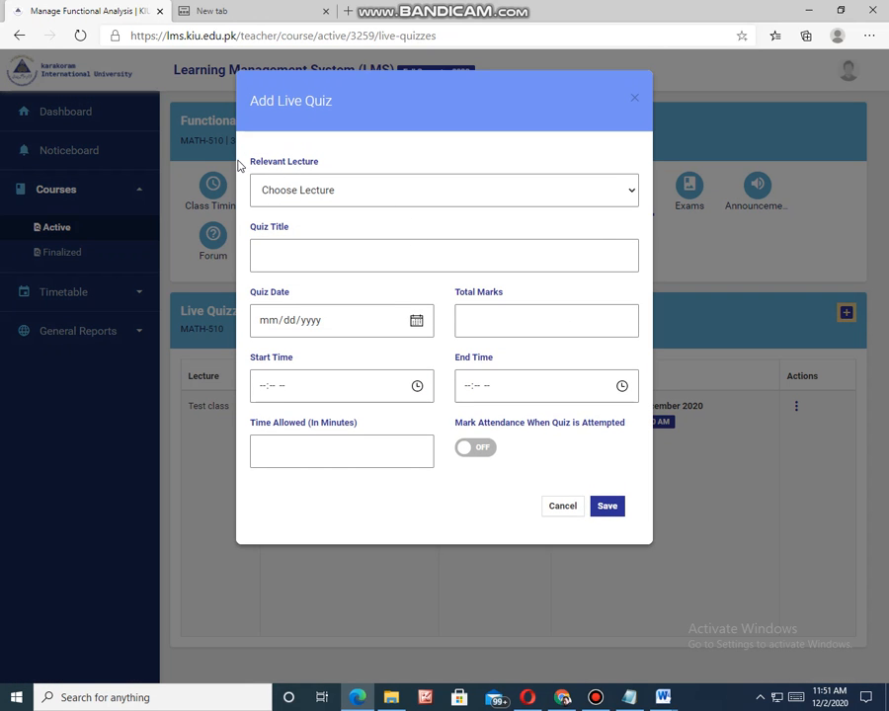
pyautogui.click(326, 195)
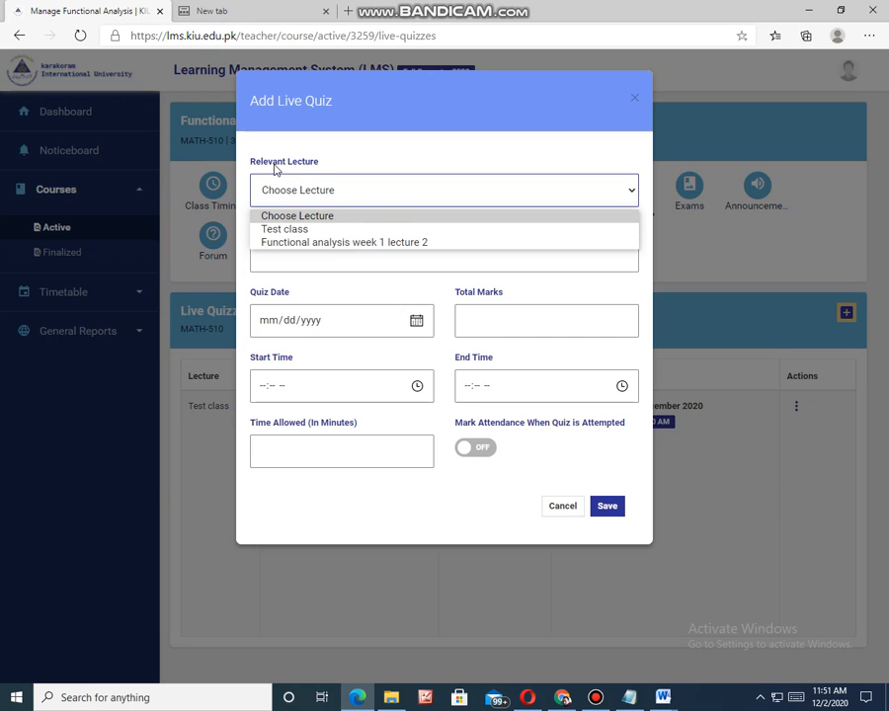
pyautogui.click(284, 247)
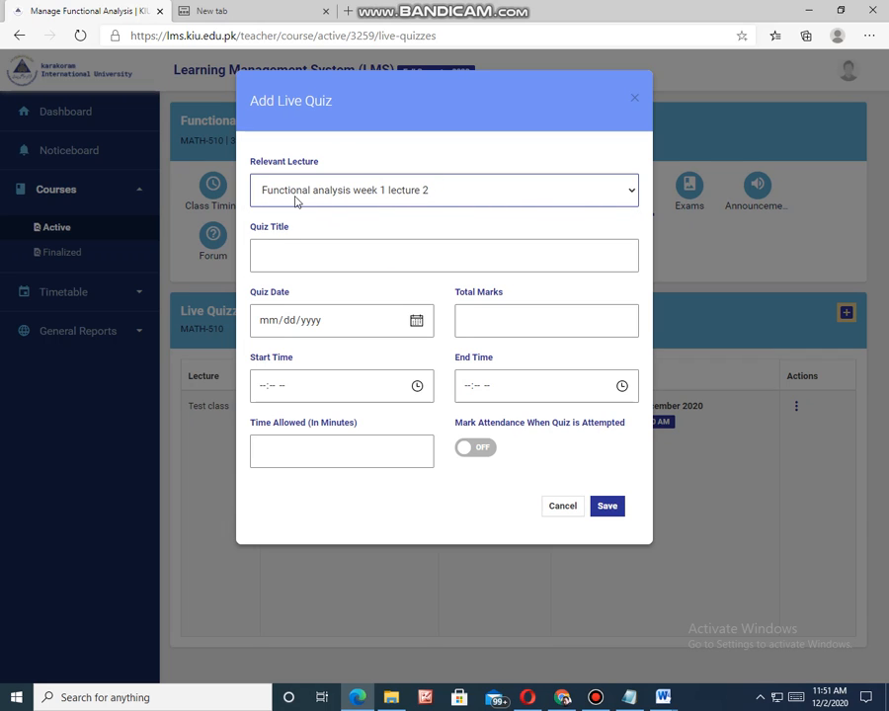
pyautogui.click(262, 257)
pyautogui.write('live qu')
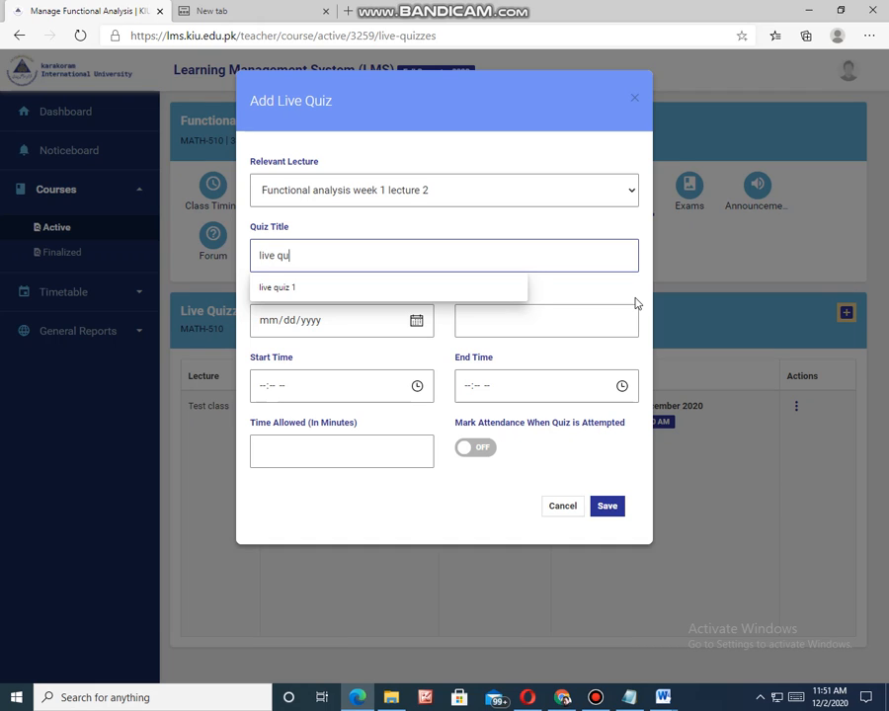
pyautogui.write('iz 2')
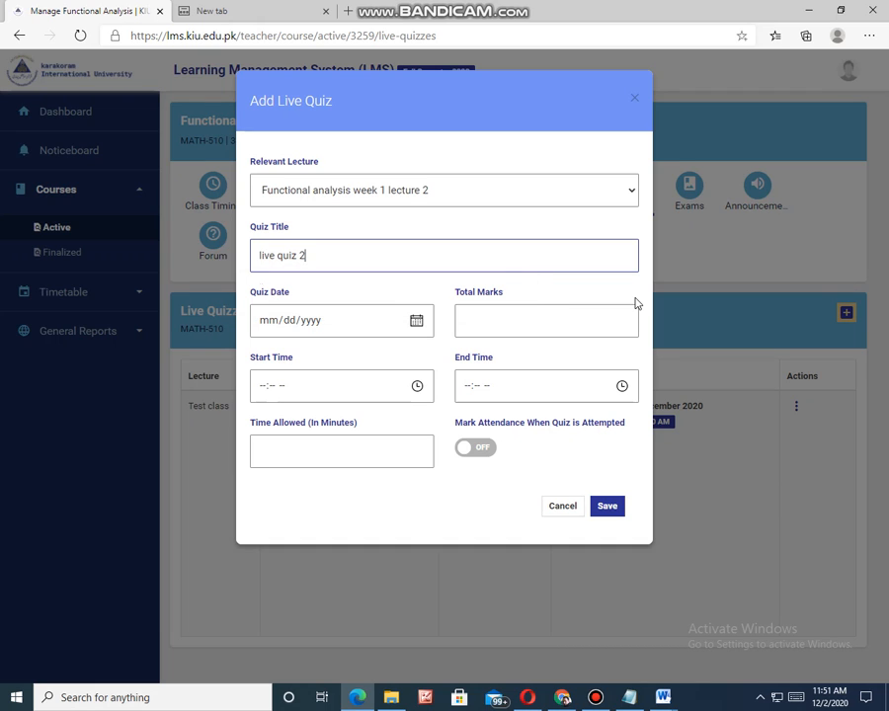
# Step: Set the quiz date to 12/02/2020 and the total marks to 10
pyautogui.click(416, 320)
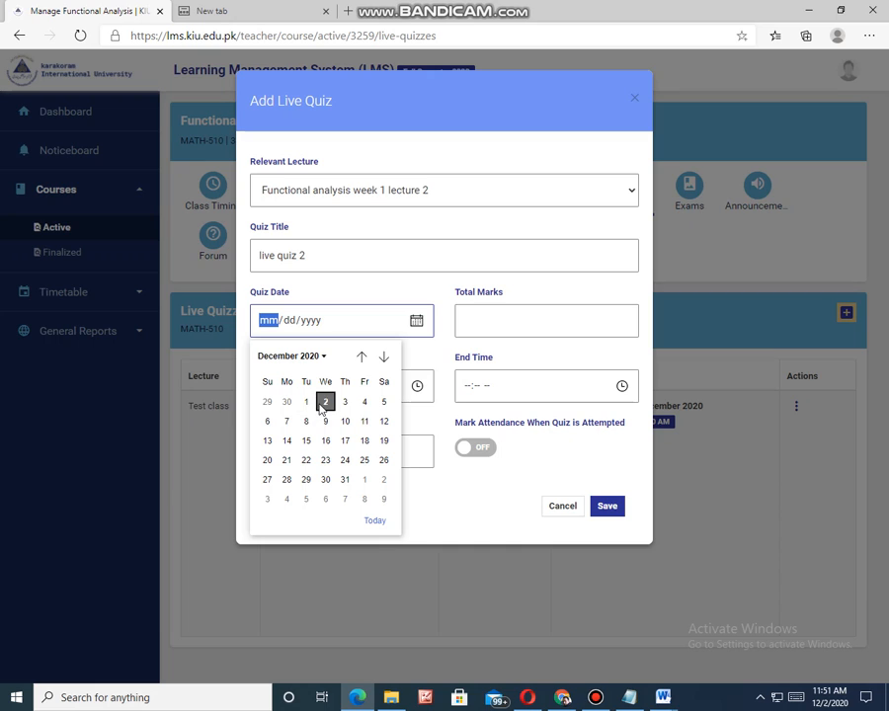
pyautogui.click(324, 406)
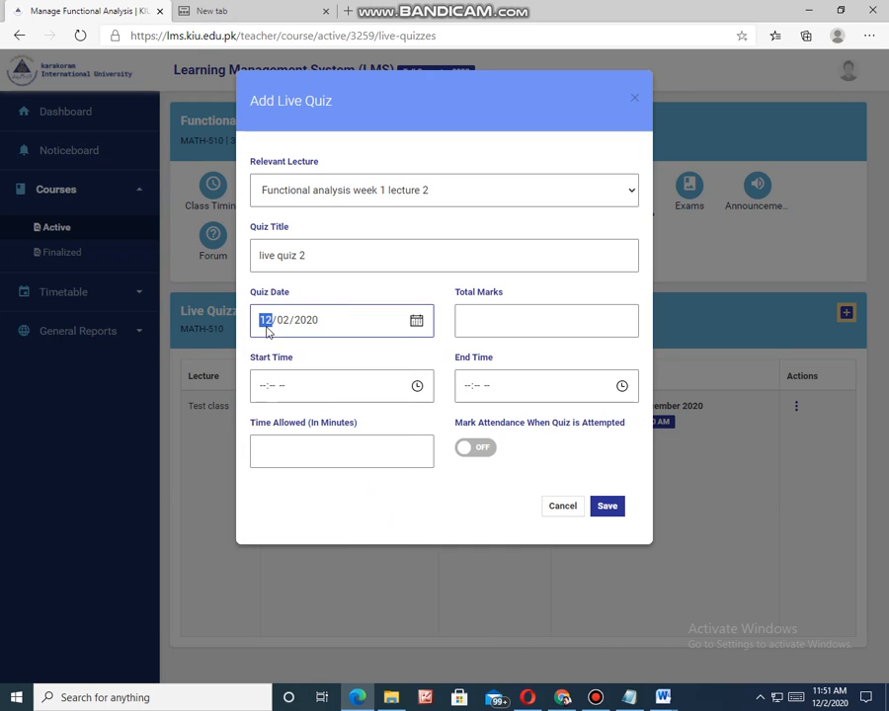
pyautogui.click(490, 318)
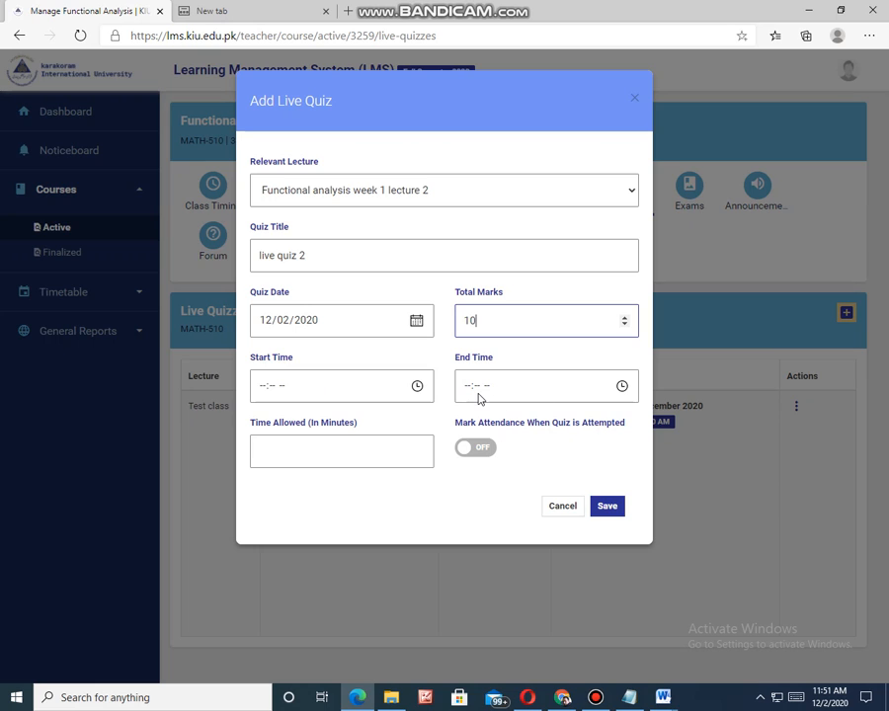
# Step: Set the live quiz's start time to 12:20 AM
pyautogui.click(263, 388)
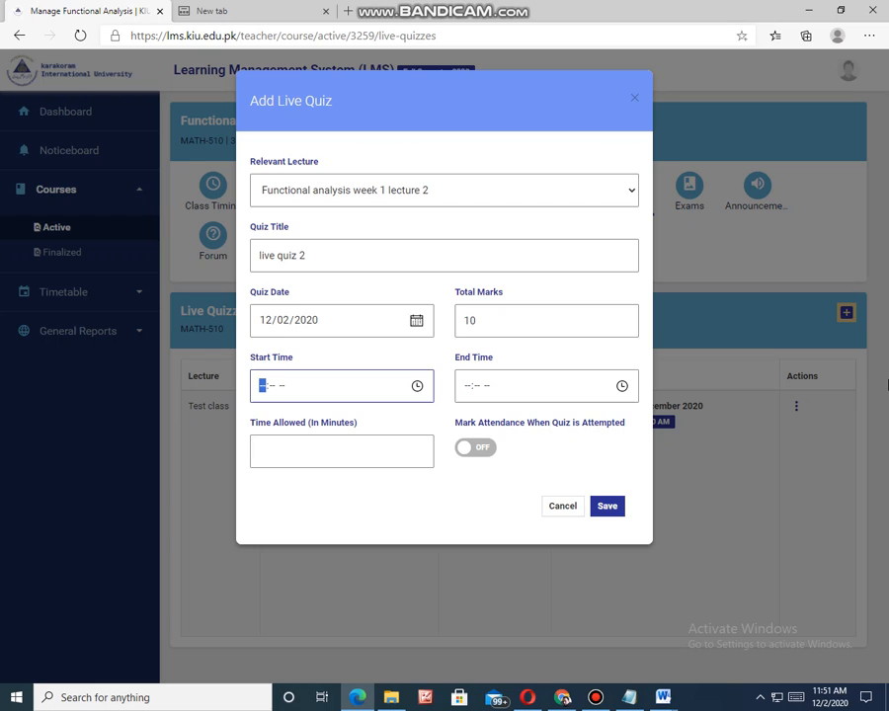
pyautogui.click(418, 387)
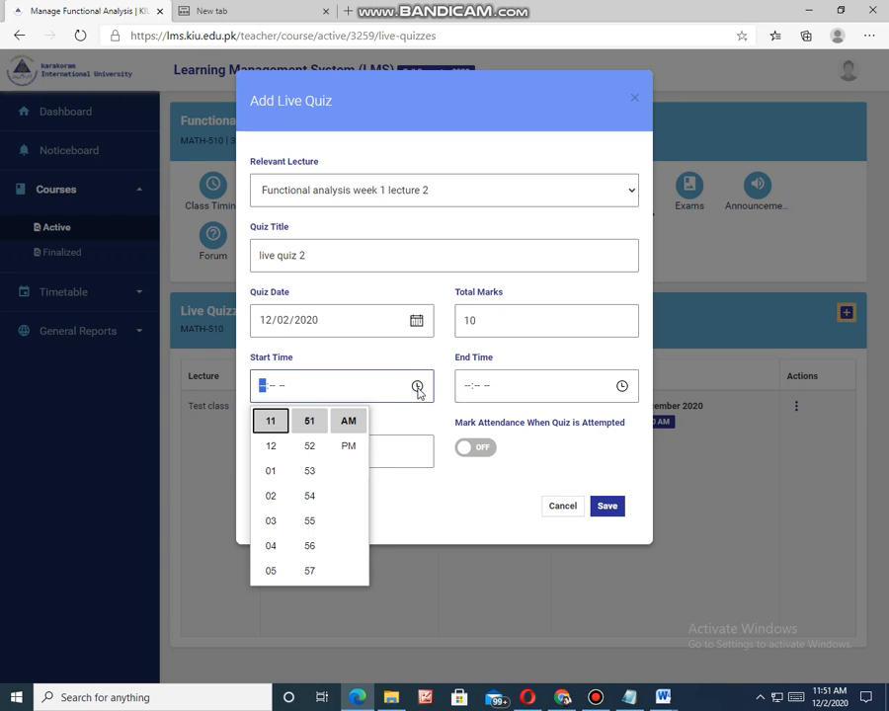
pyautogui.click(272, 447)
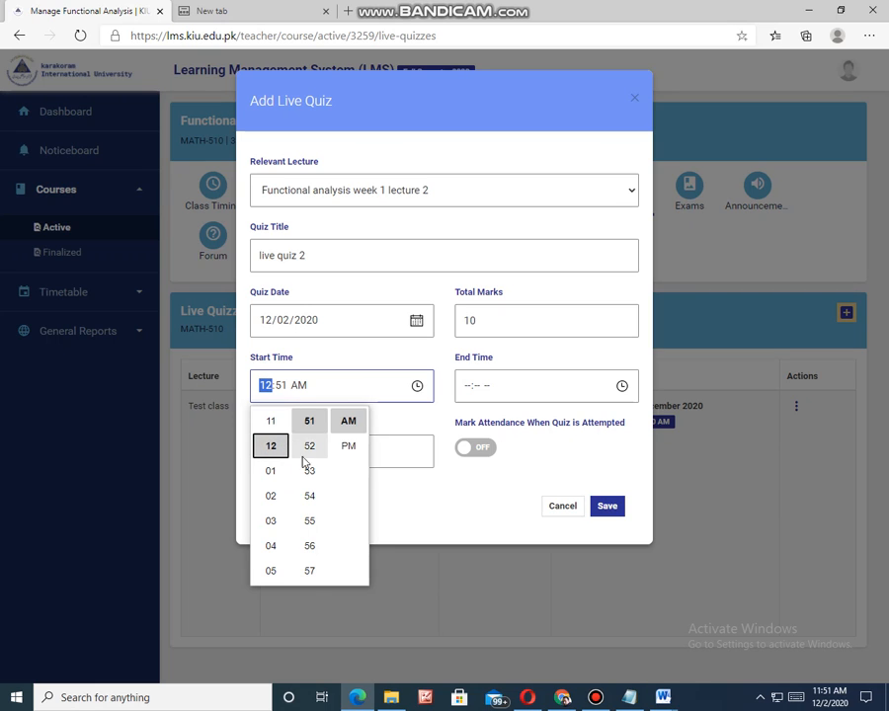
pyautogui.scroll(2, 311, 453)
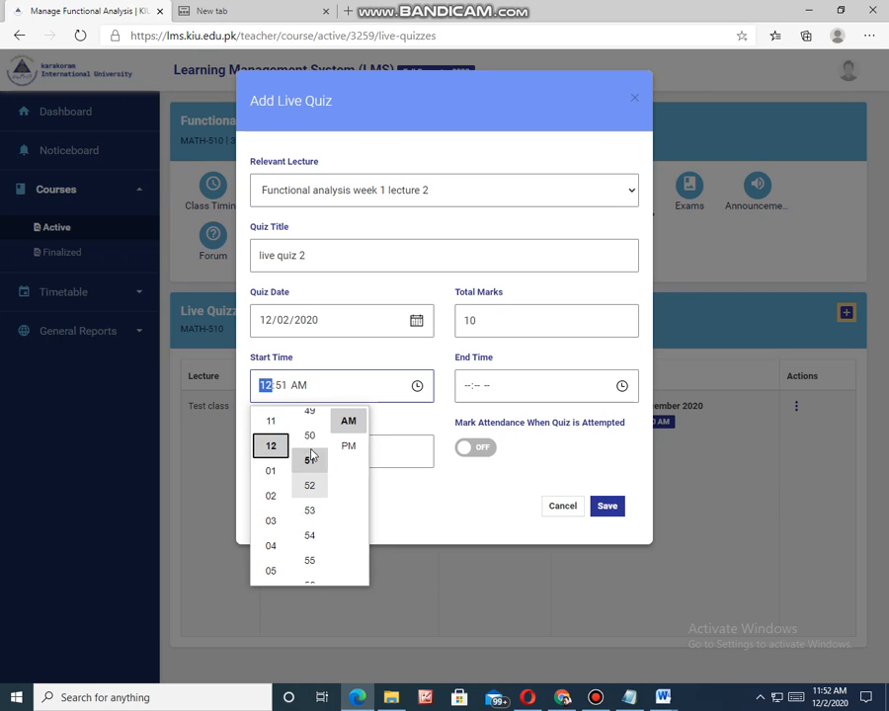
pyautogui.scroll(4, 311, 453)
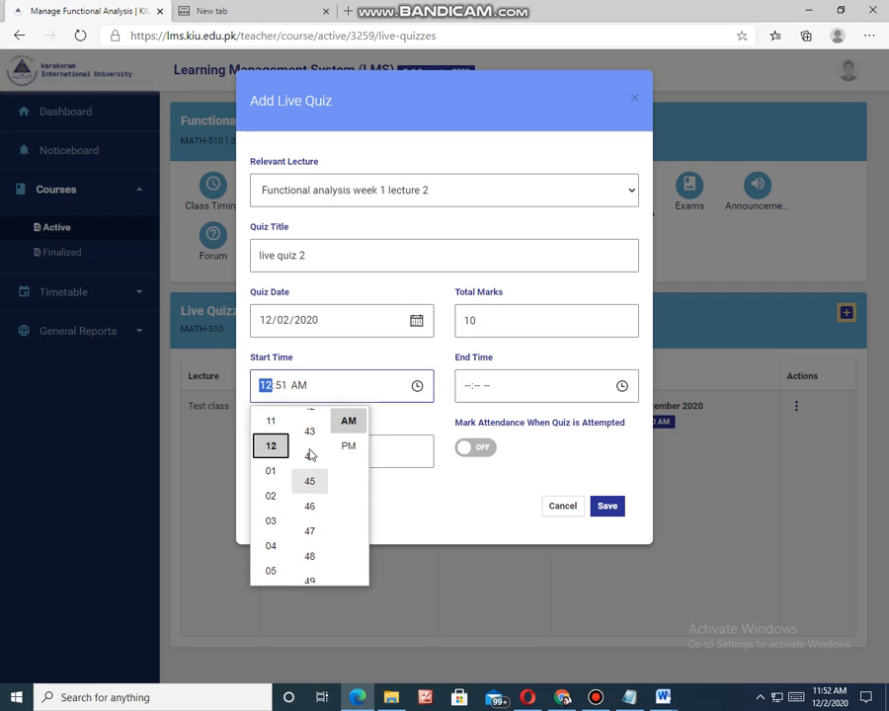
pyautogui.scroll(10, 311, 453)
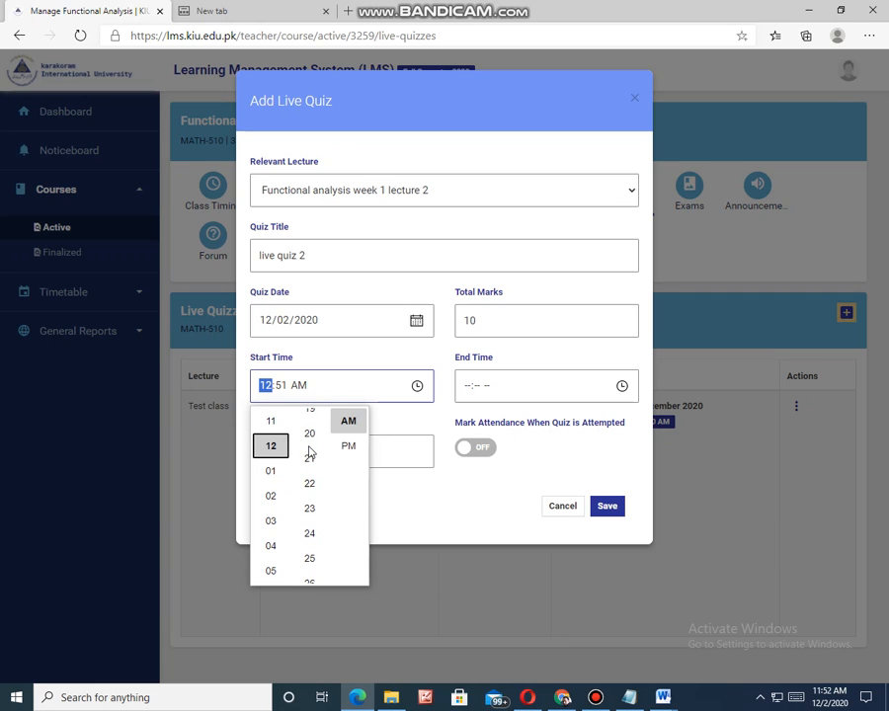
pyautogui.scroll(3, 311, 453)
pyautogui.click(310, 488)
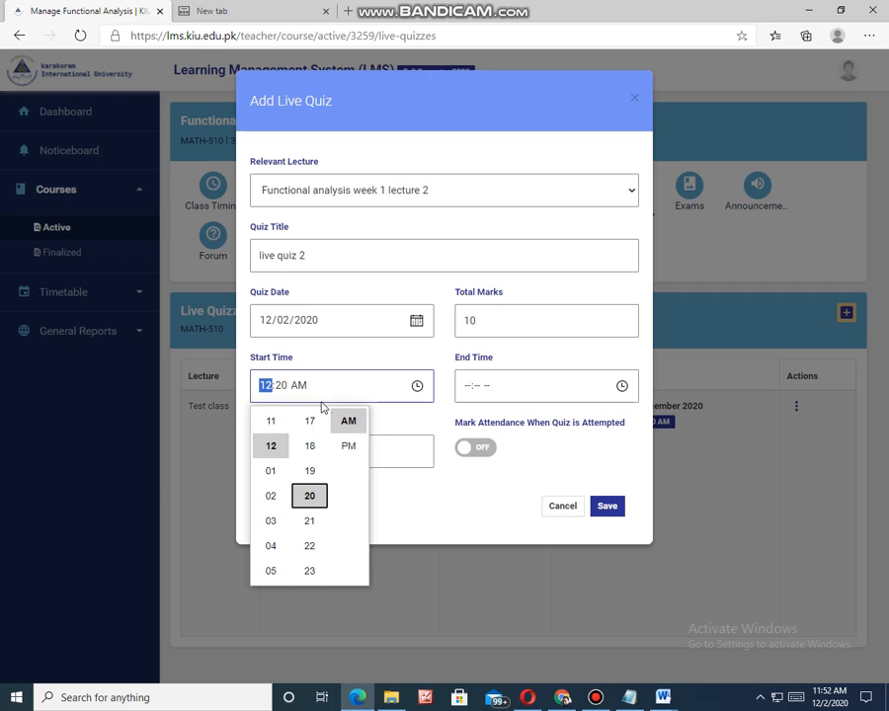
# Step: Set the live quiz's end time to 12:40 AM
pyautogui.click(622, 386)
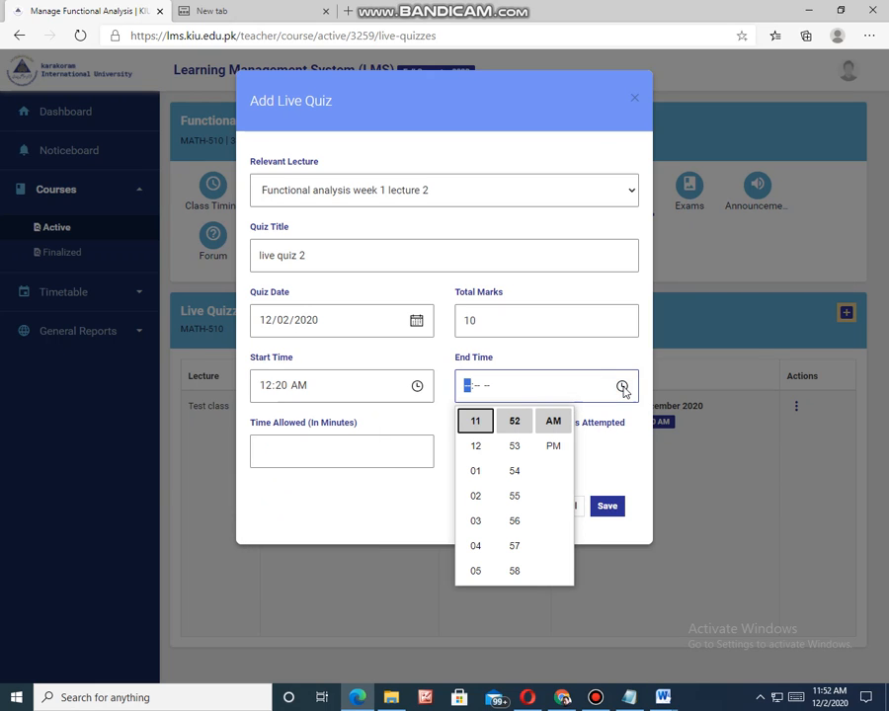
pyautogui.click(475, 446)
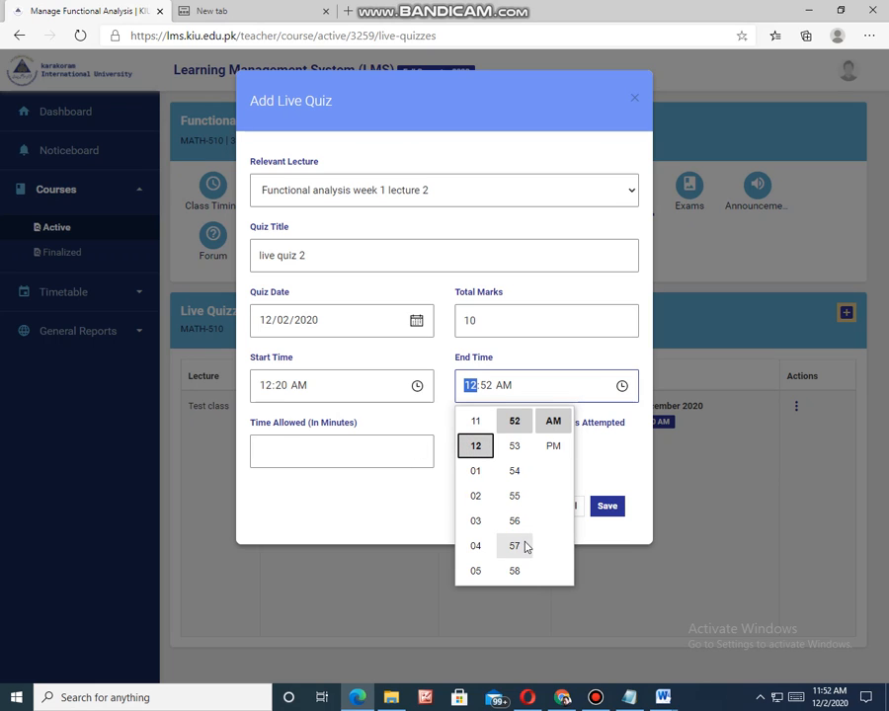
pyautogui.scroll(-3, 524, 538)
pyautogui.scroll(4, 516, 509)
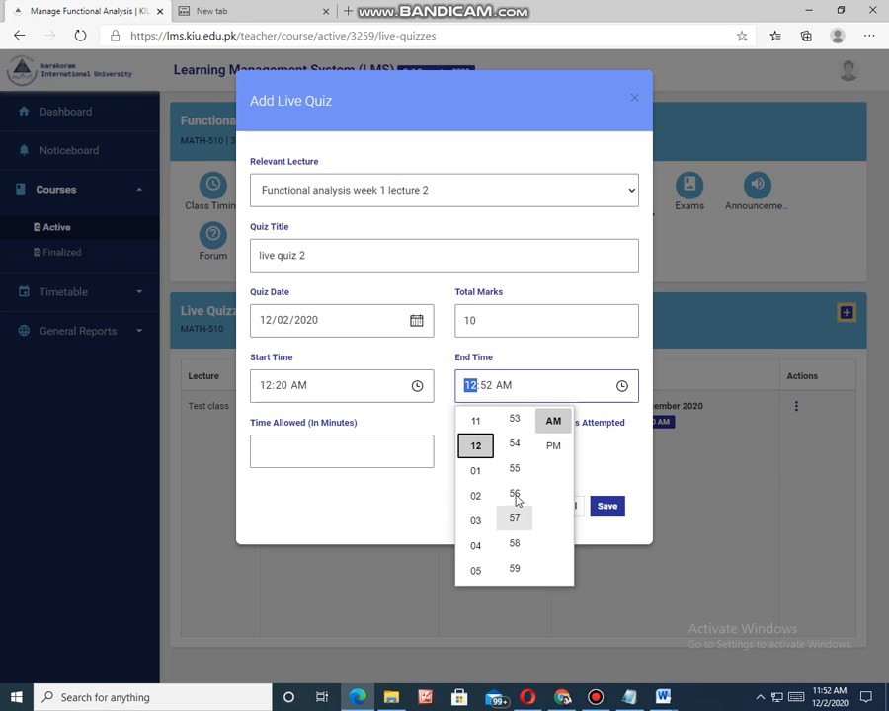
pyautogui.scroll(4, 512, 504)
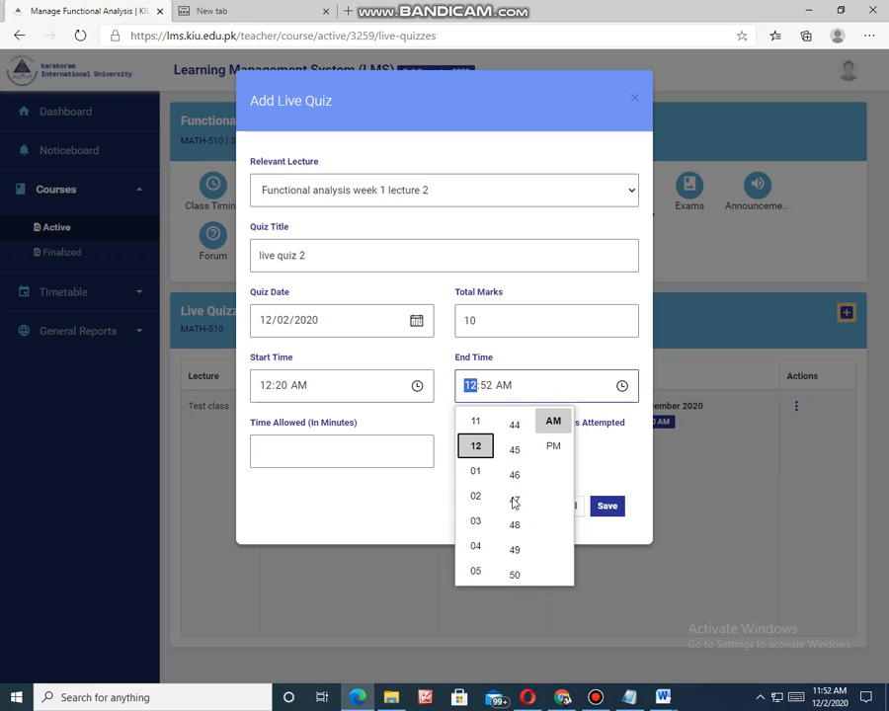
pyautogui.scroll(1, 506, 448)
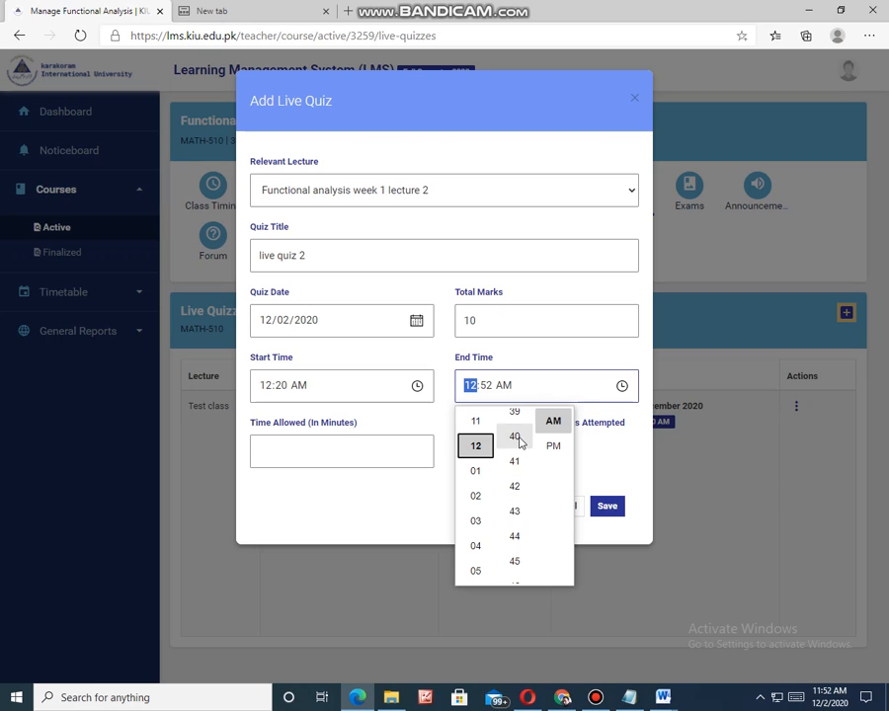
pyautogui.click(516, 447)
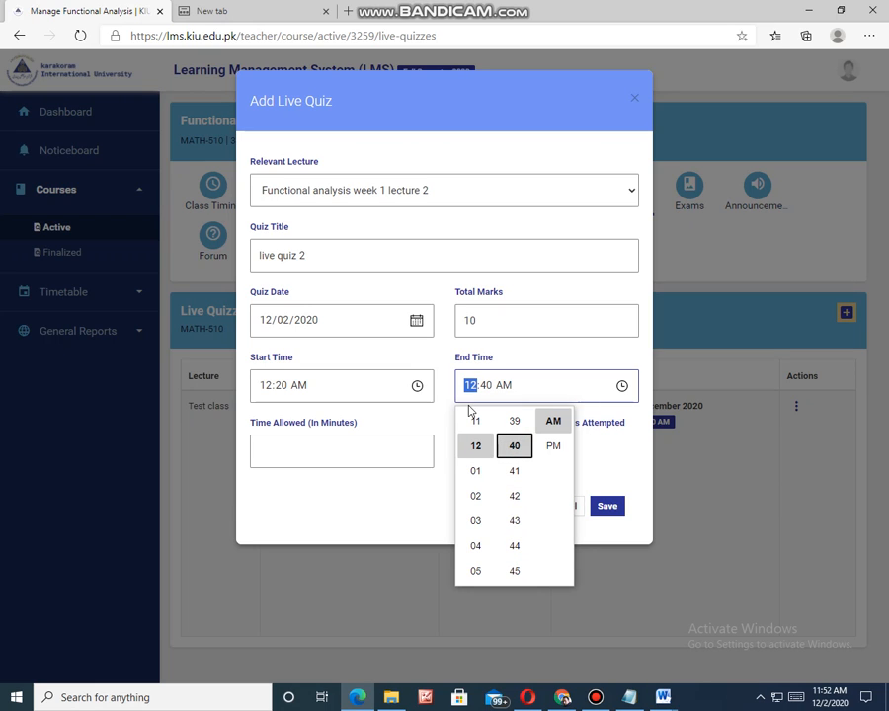
# Step: Change both the start time and the end time of the quiz to PM
pyautogui.click(297, 385)
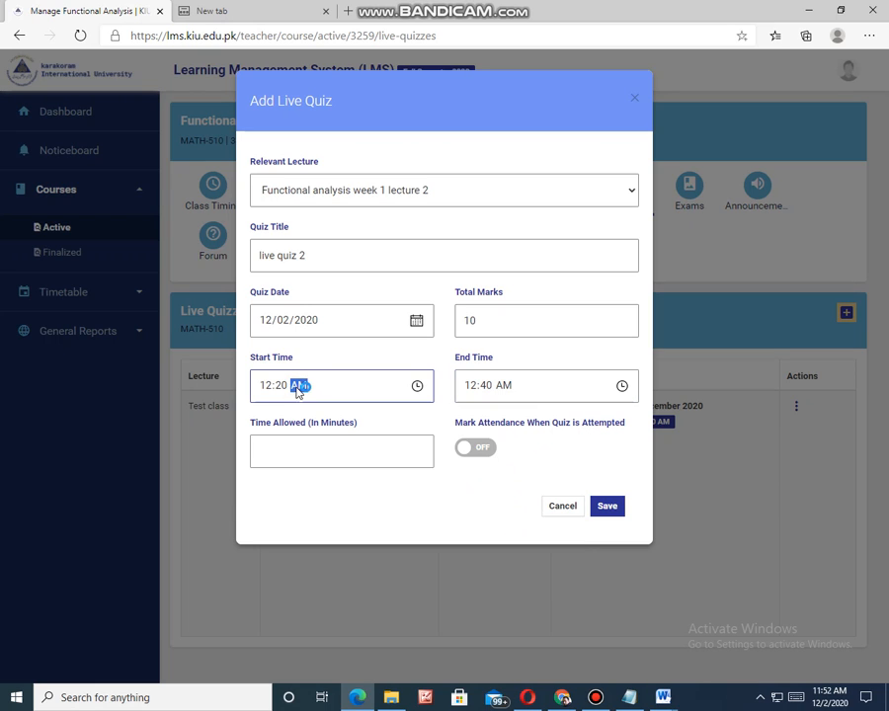
pyautogui.click(417, 386)
pyautogui.click(348, 446)
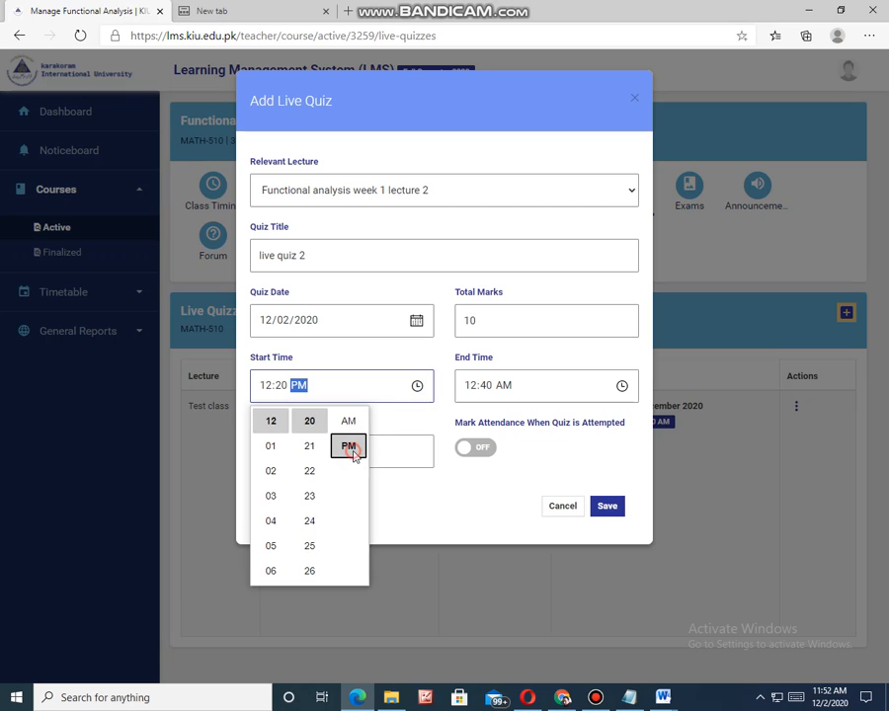
pyautogui.click(503, 386)
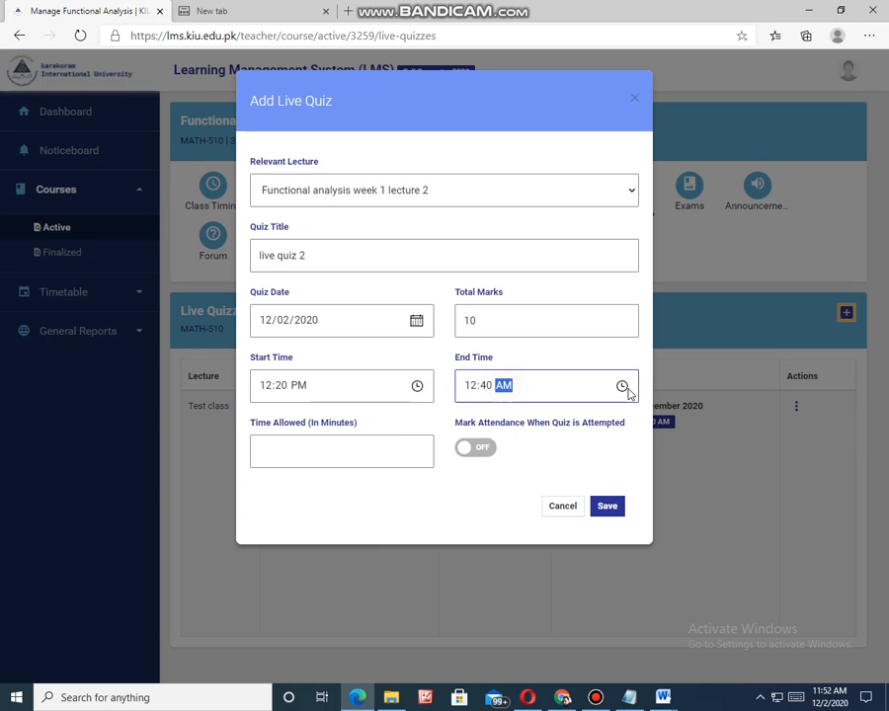
pyautogui.click(622, 385)
pyautogui.click(553, 445)
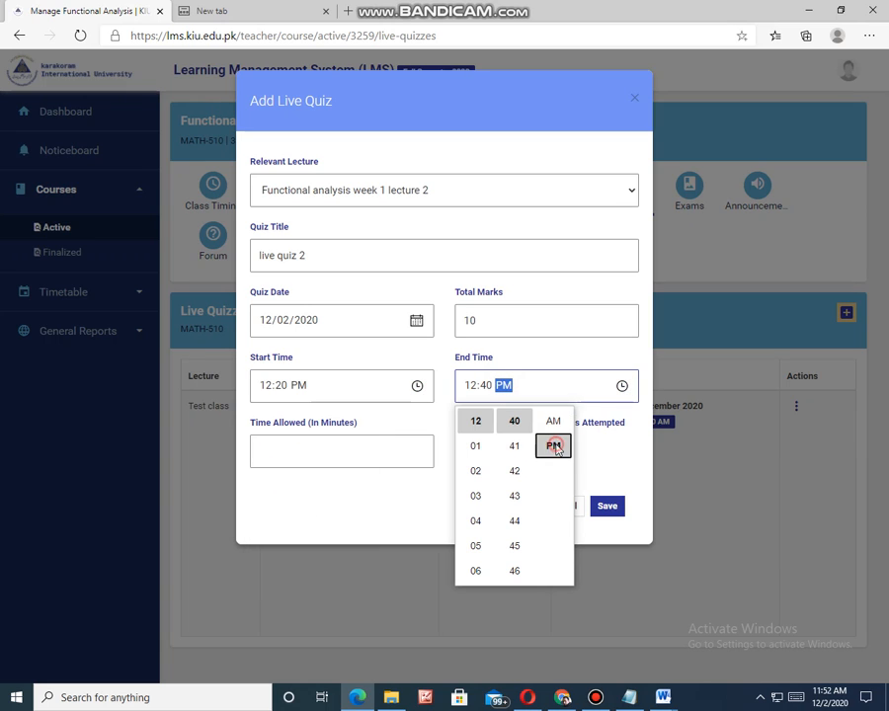
# Step: Set the time allowed for the quiz to 20 minutes and save the live quiz
pyautogui.click(292, 452)
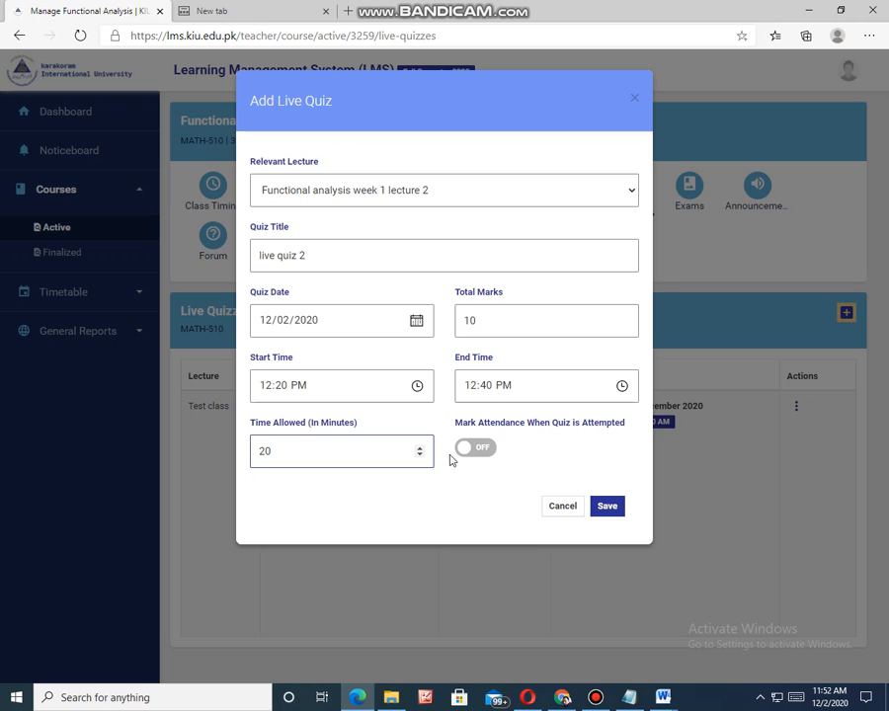
pyautogui.click(607, 508)
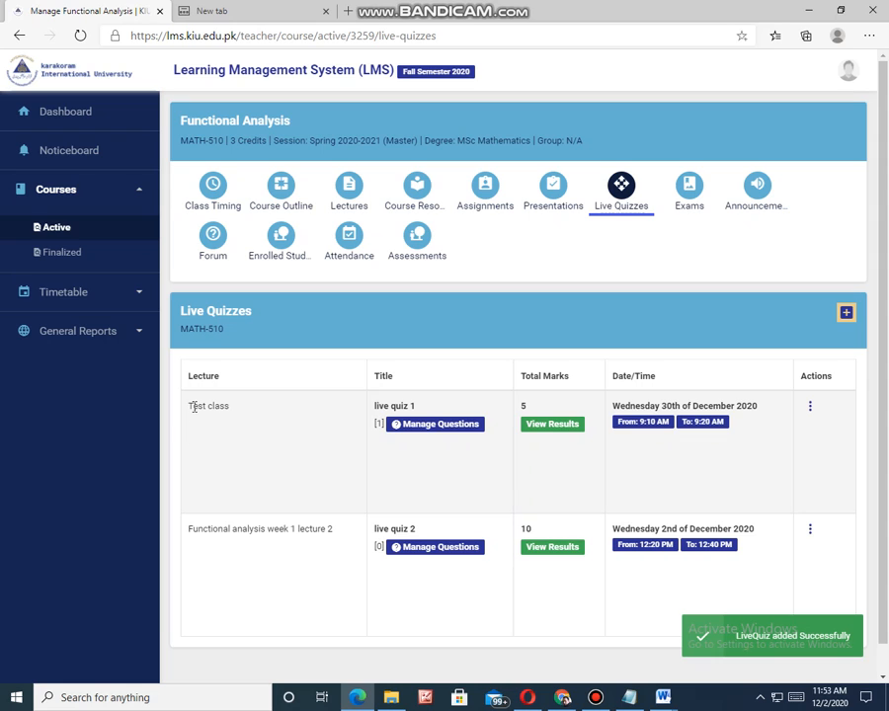
# Step: Open the question management page of live quiz 2 from the live quizzes table
pyautogui.scroll(-1, 235, 479)
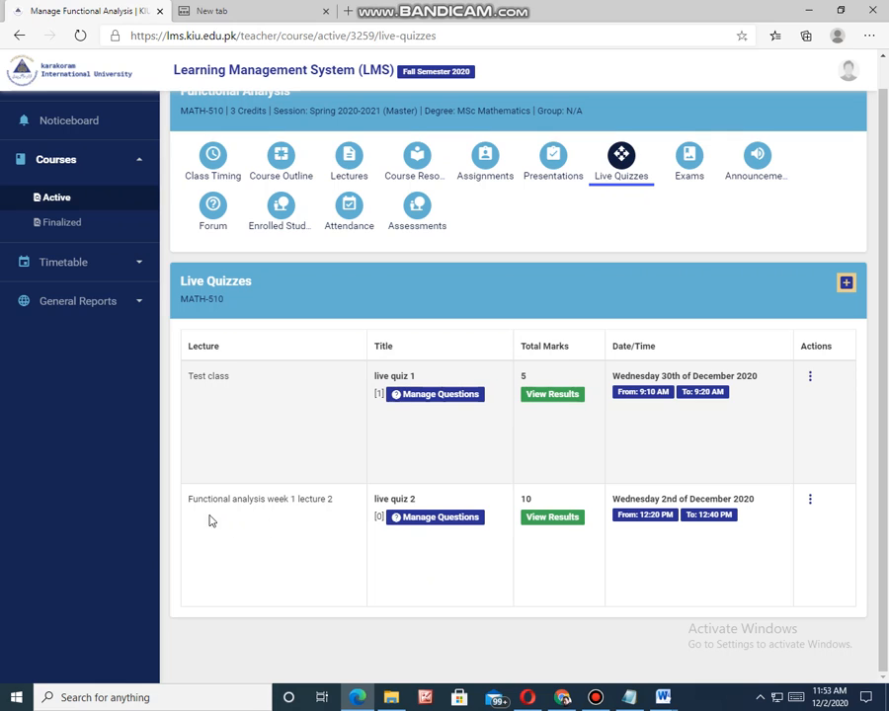
pyautogui.click(440, 517)
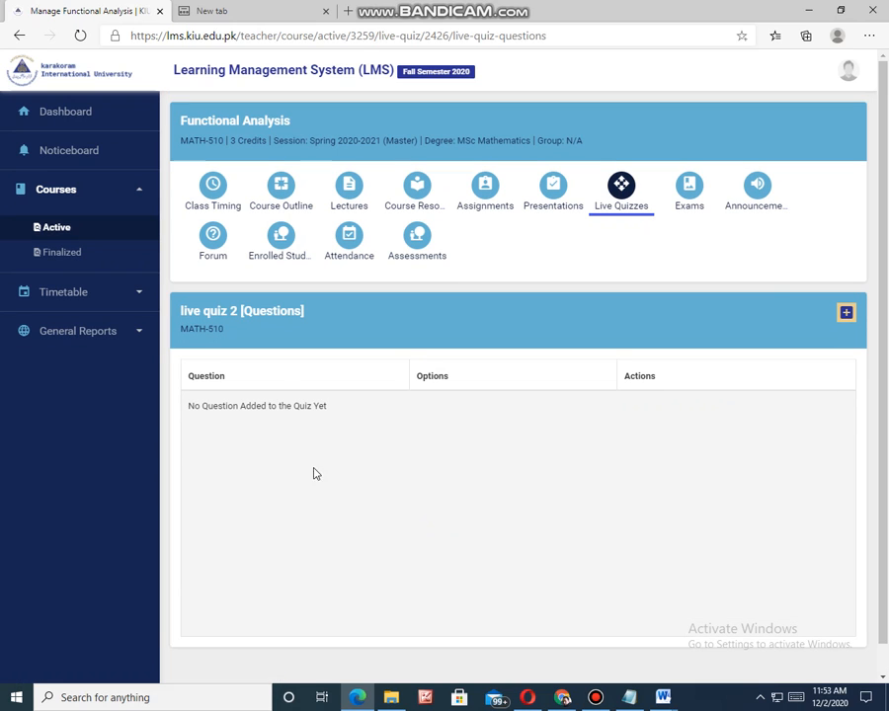